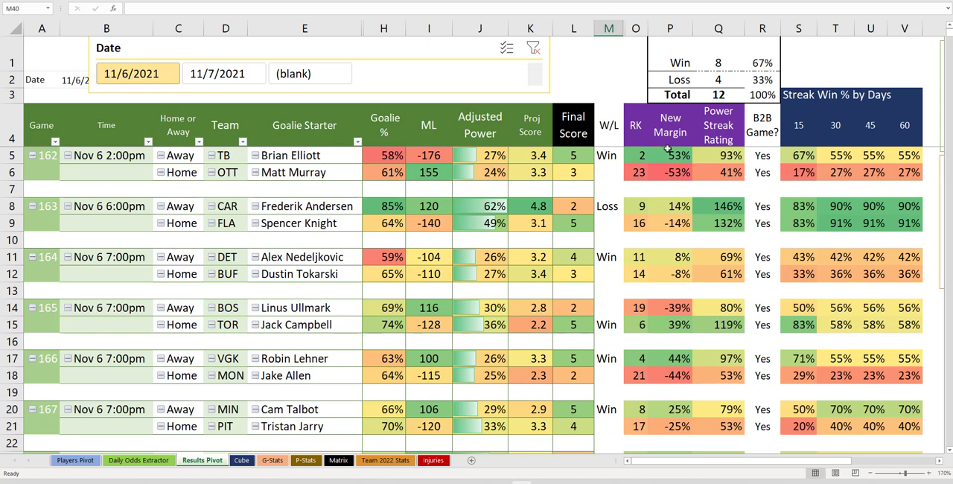
Step: Check the tally of 8 wins and 4 losses in P1:Q1 on the Results Pivot sheet
mouse_move(685, 63)
left_mouse_down()
mouse_move(715, 63)
mouse_move(762, 95)
left_mouse_up()
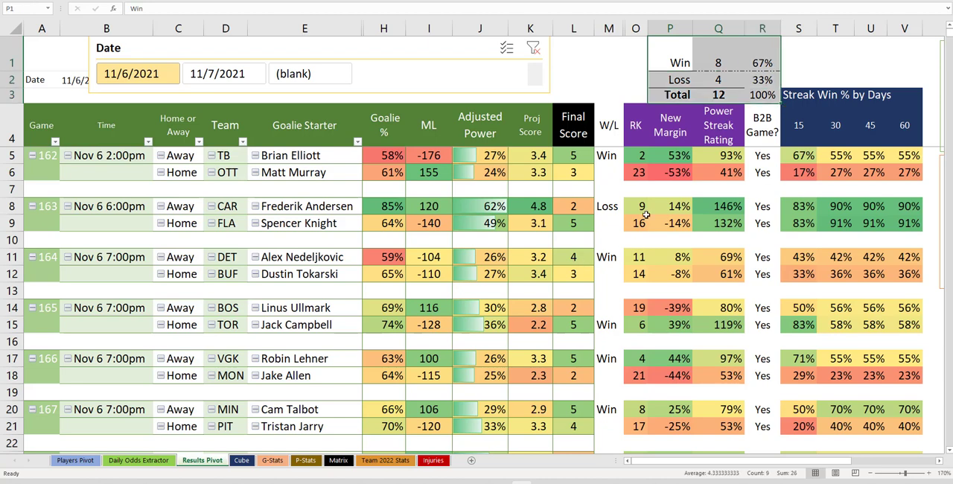
scroll(647, 215, "down", 3)
scroll(641, 214, "down", 2)
scroll(633, 216, "down", 2)
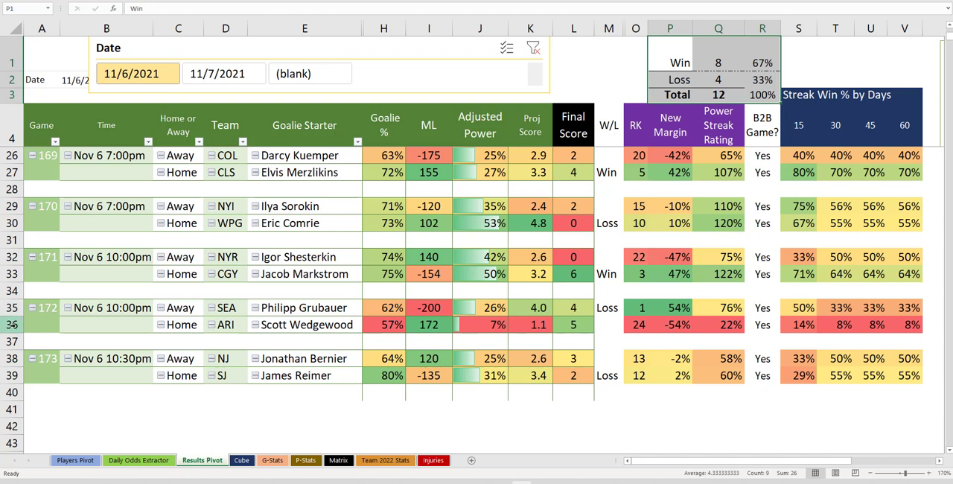
Step: Review game 172, SEA at ARI: starter Scott Wedgewood, SEA's rank and scores, ARI's final 5
left_click_drag(12, 325, 12, 305)
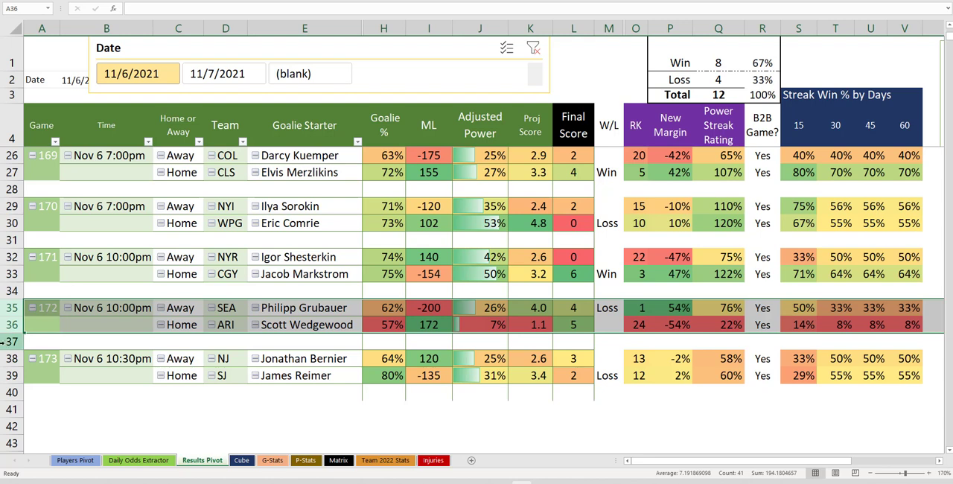
left_click_drag(11, 325, 11, 307)
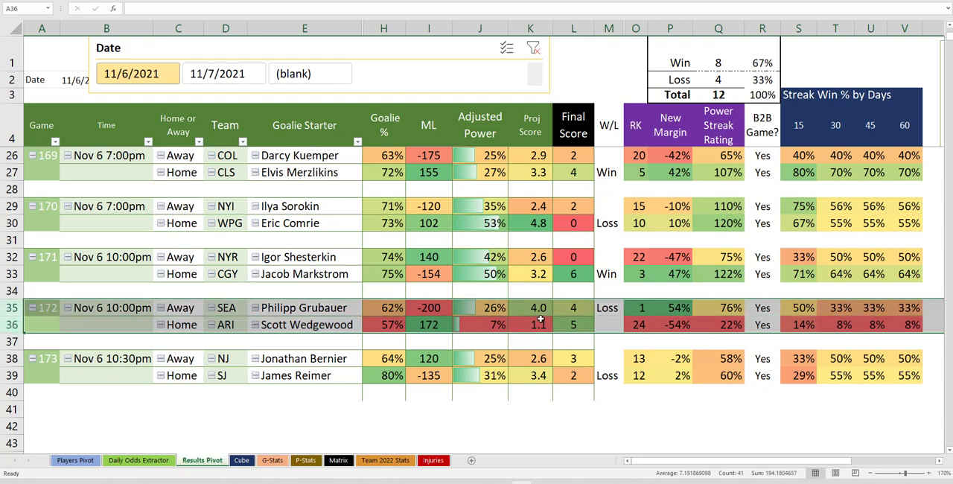
left_click_drag(573, 325, 572, 307)
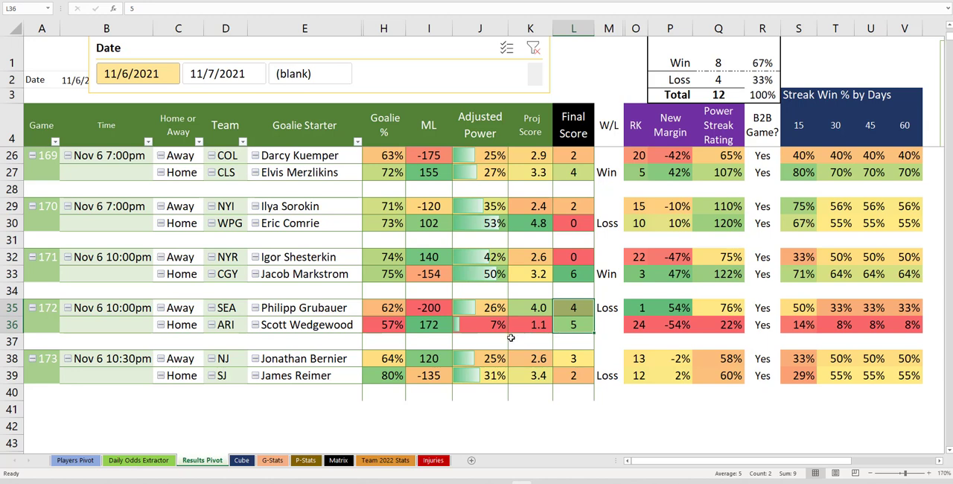
left_click(276, 326)
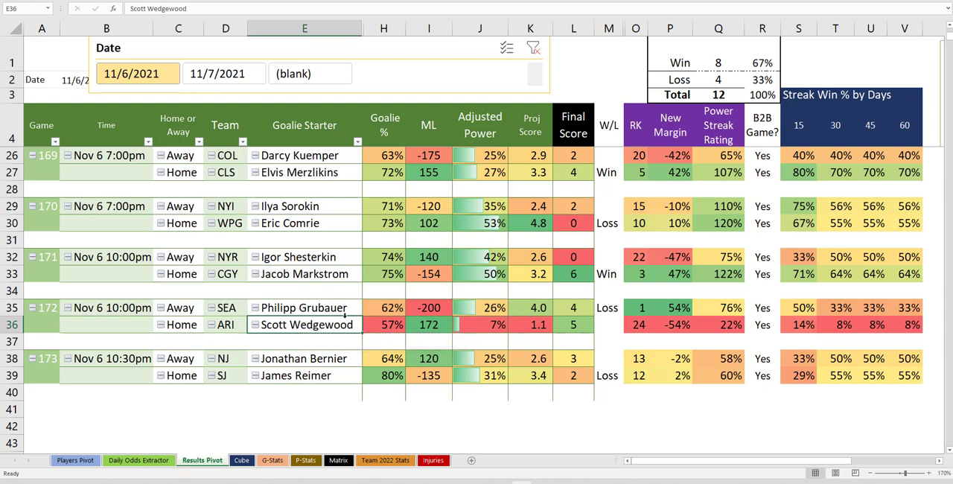
left_click(639, 308)
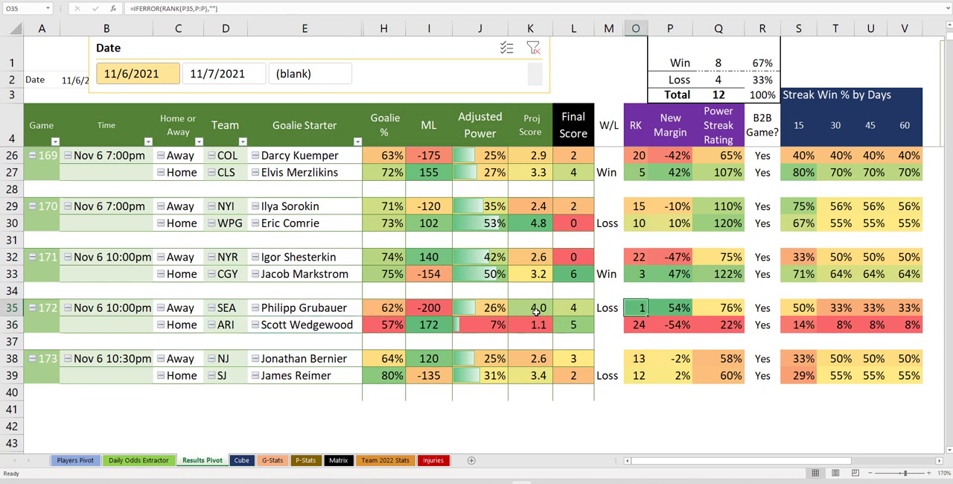
left_click_drag(536, 308, 572, 310)
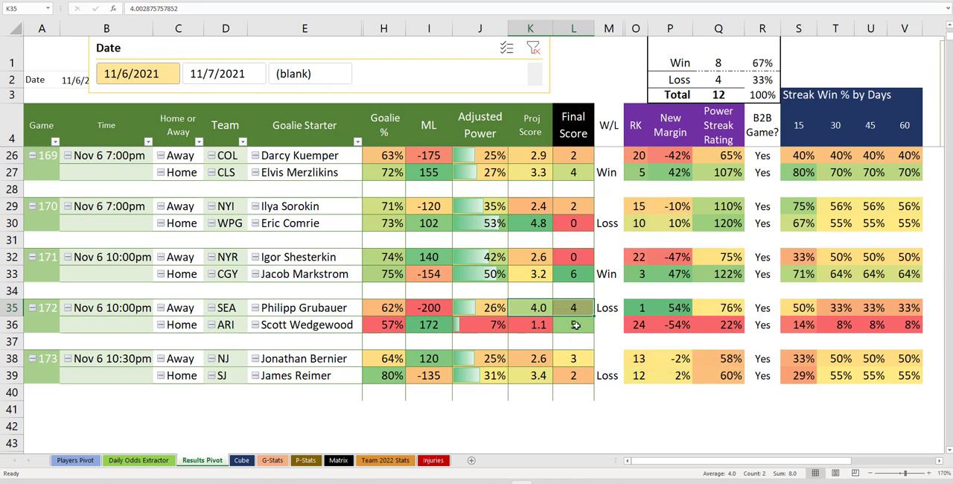
left_click(585, 329)
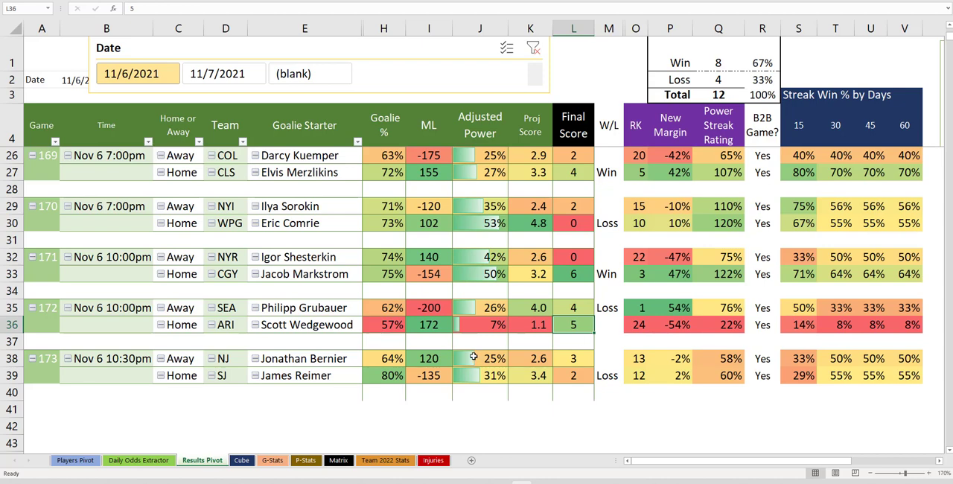
scroll(363, 339, "up", 7)
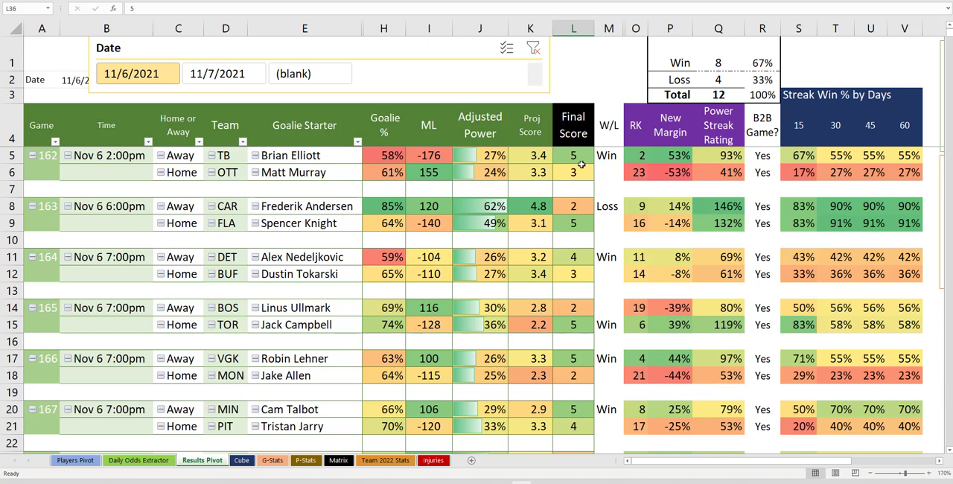
left_click(800, 157)
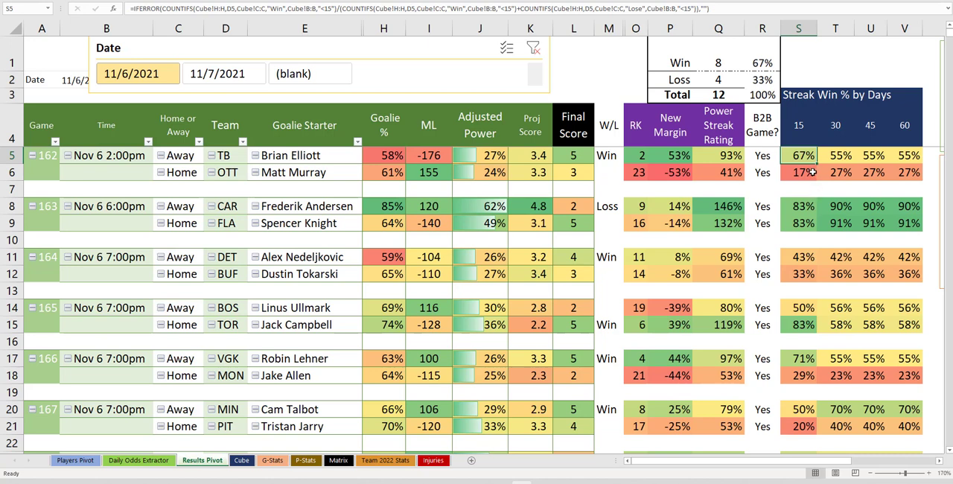
left_click_drag(719, 128, 719, 172)
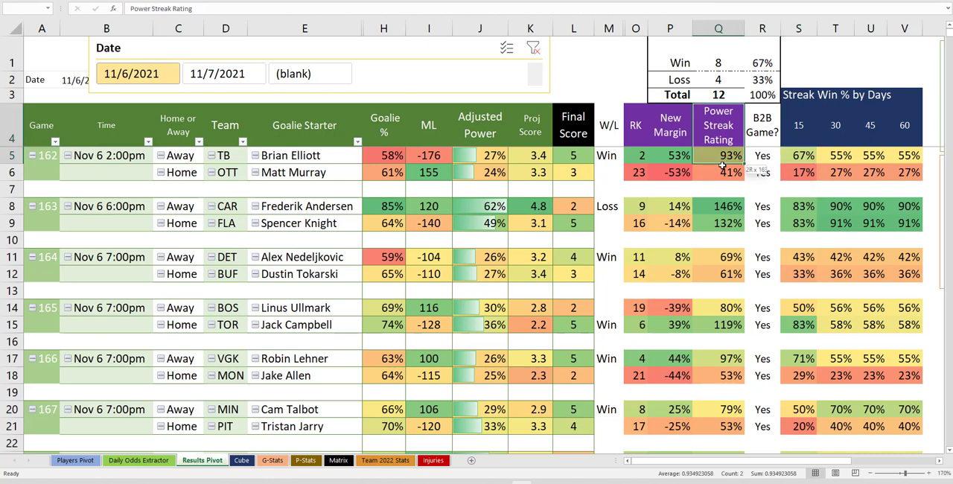
left_click_drag(670, 128, 676, 172)
left_click_drag(642, 126, 639, 172)
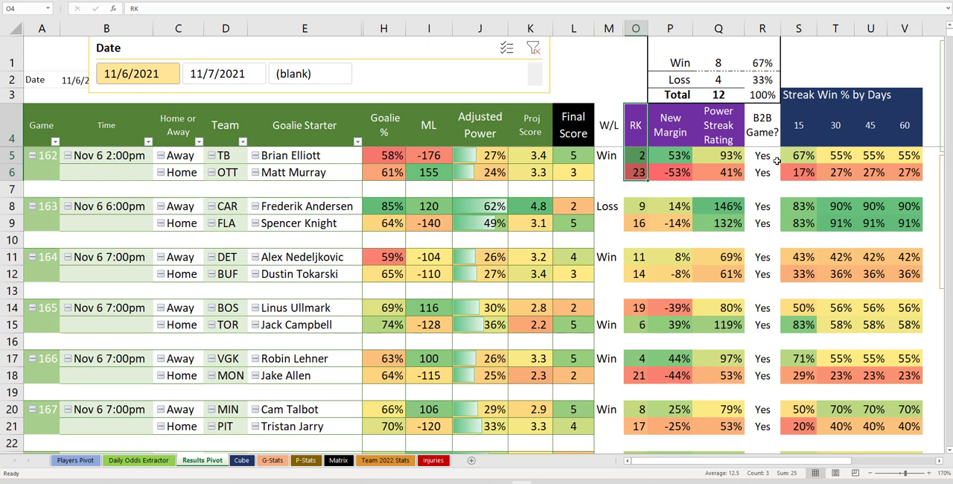
left_click_drag(531, 126, 530, 240)
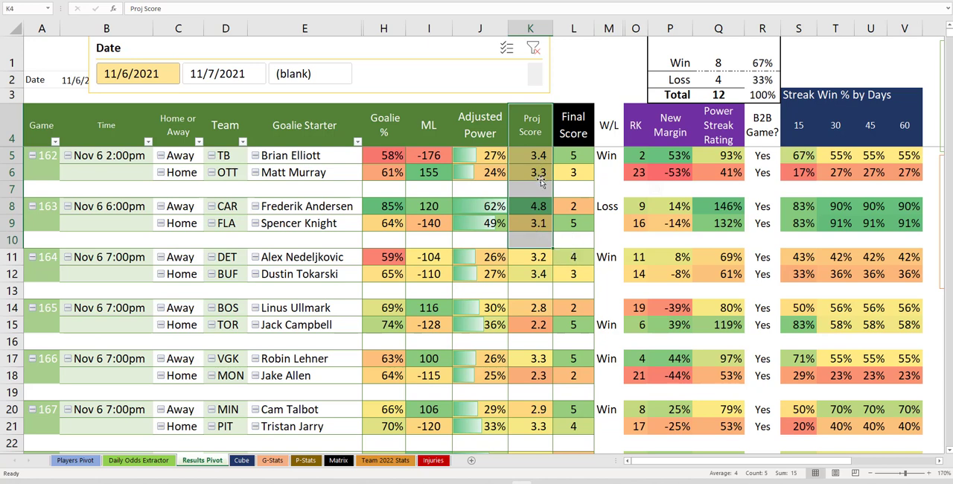
left_click_drag(530, 256, 532, 275)
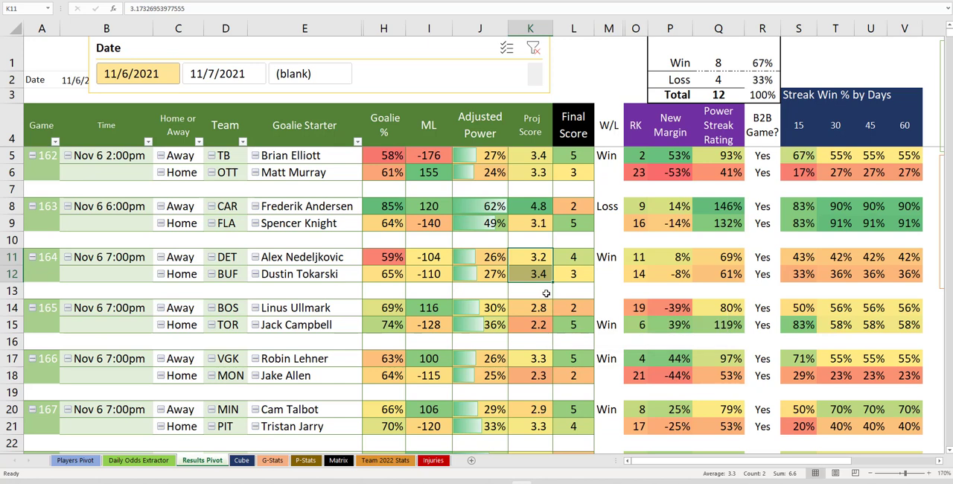
key("Return")
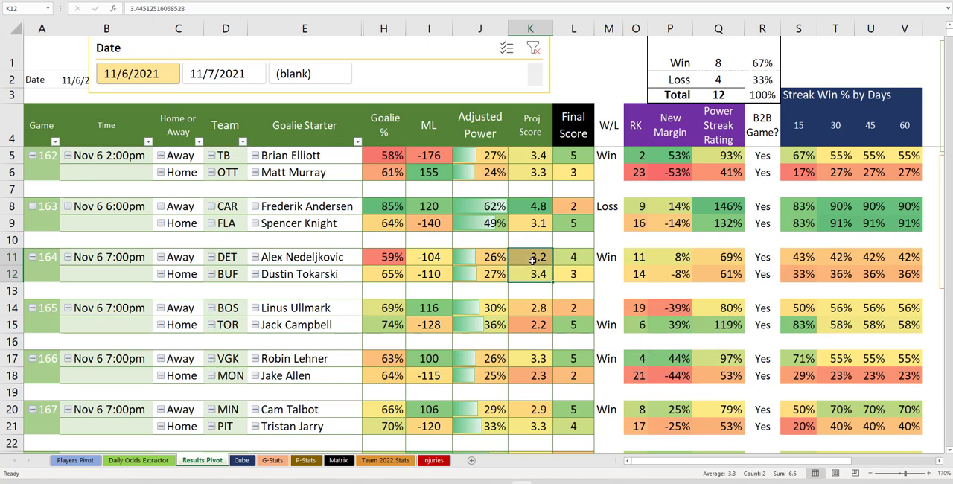
left_click_drag(486, 273, 487, 257)
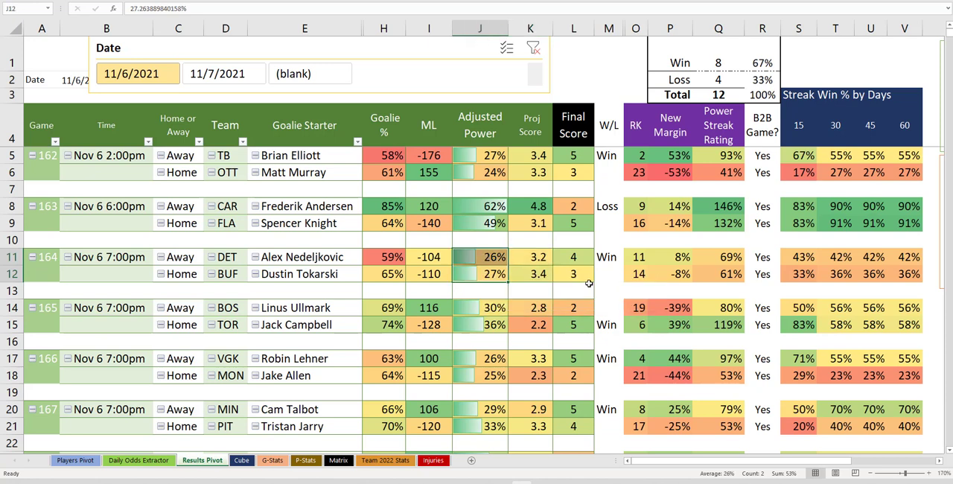
left_click(680, 259)
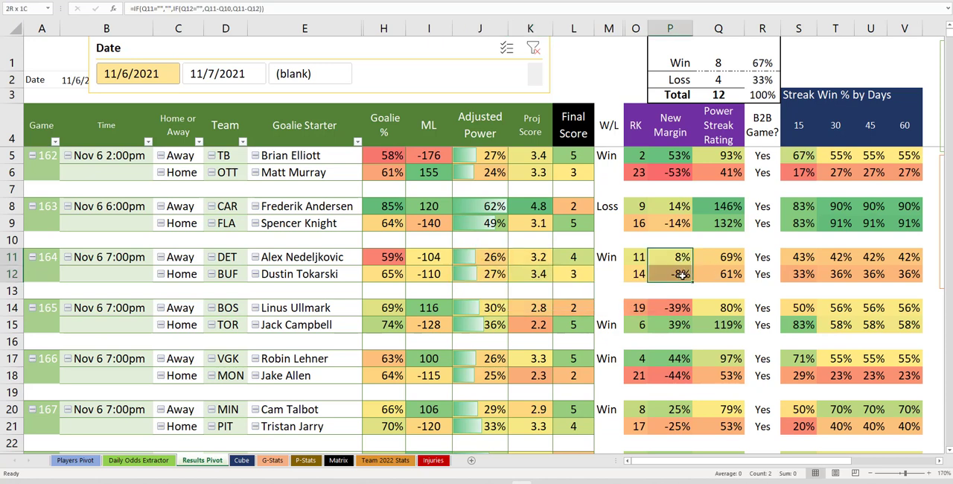
left_click_drag(678, 257, 726, 257)
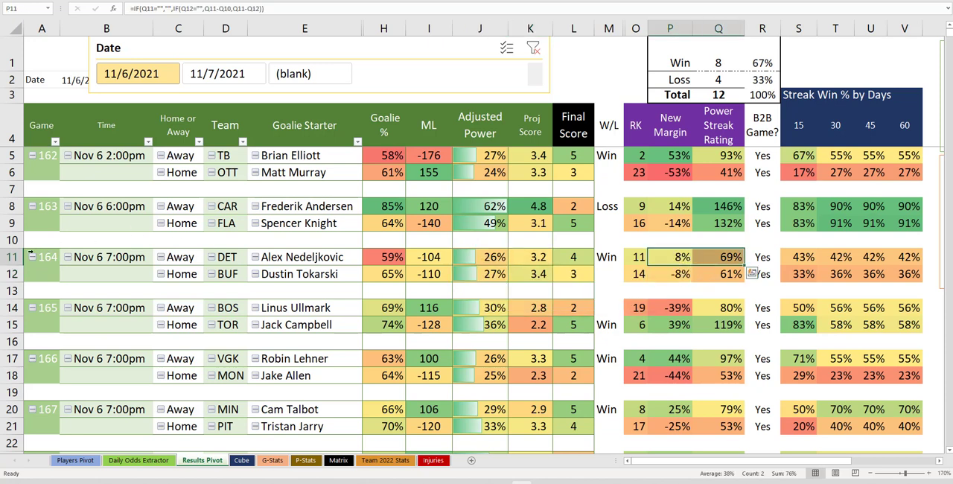
left_click(12, 257)
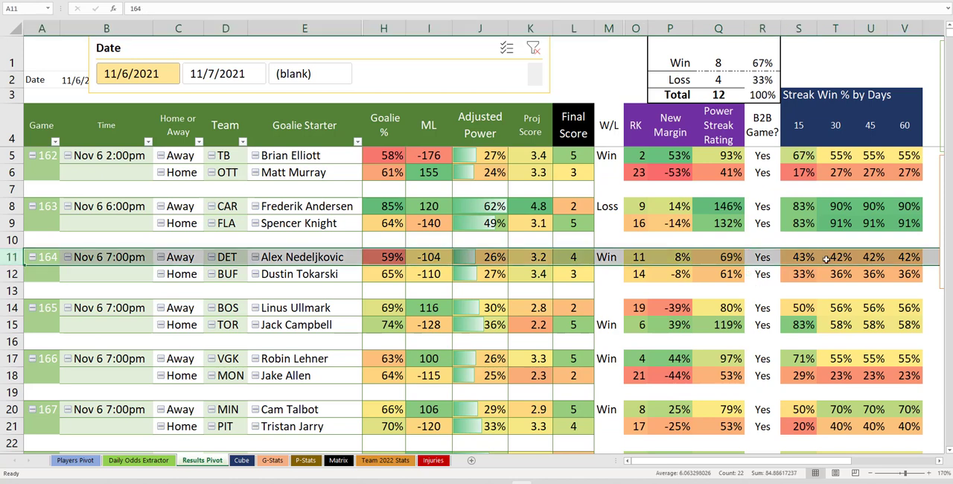
left_click(679, 257)
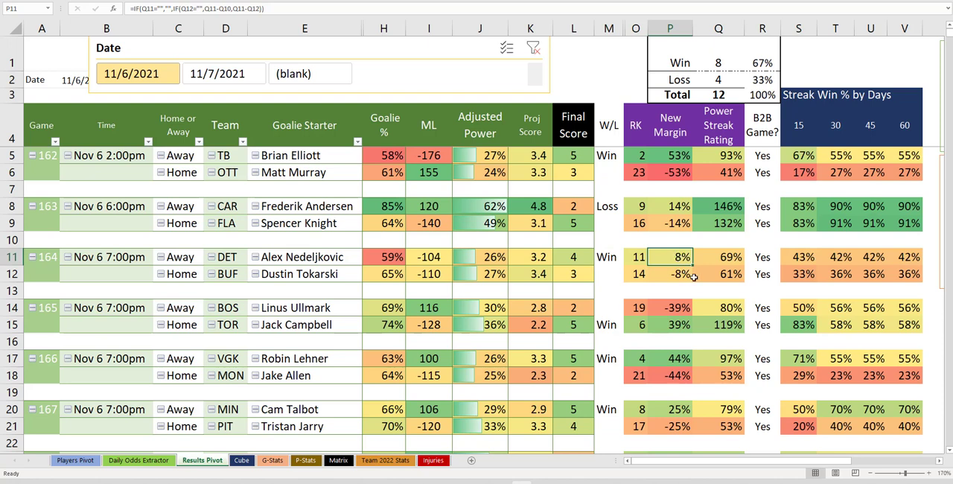
Step: Unhide the PS Proj Score column between columns M and O
left_click_drag(611, 29, 635, 28)
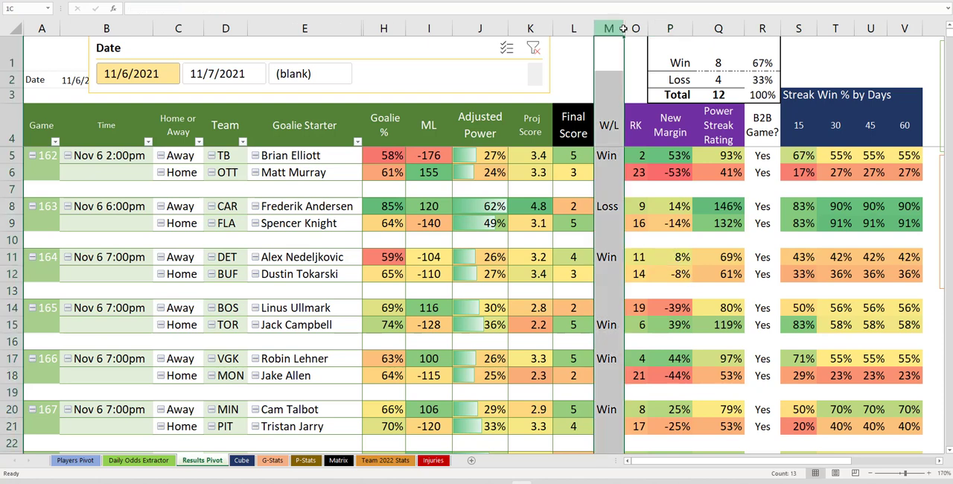
right_click(634, 154)
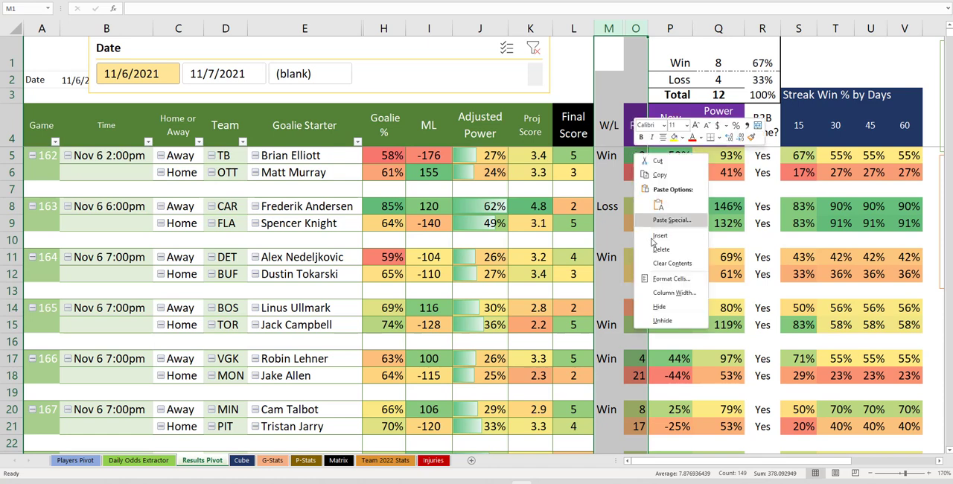
left_click(669, 320)
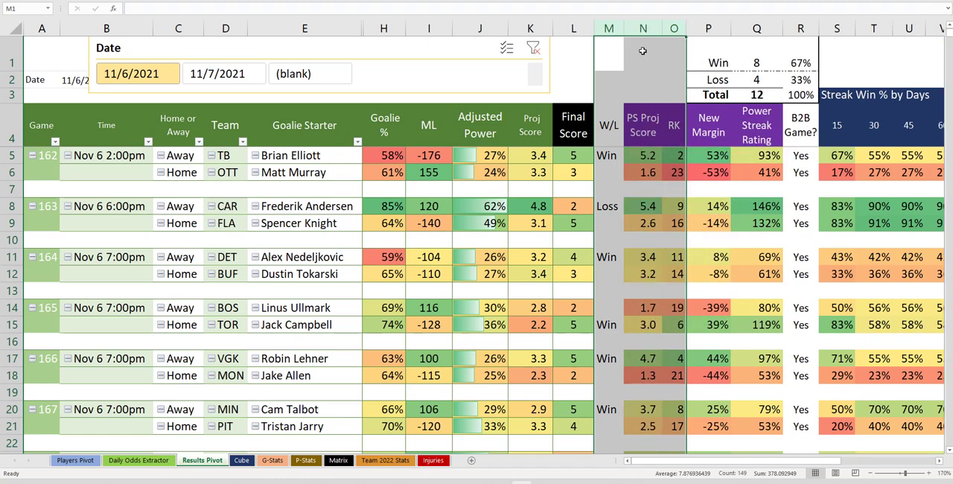
left_click(643, 29)
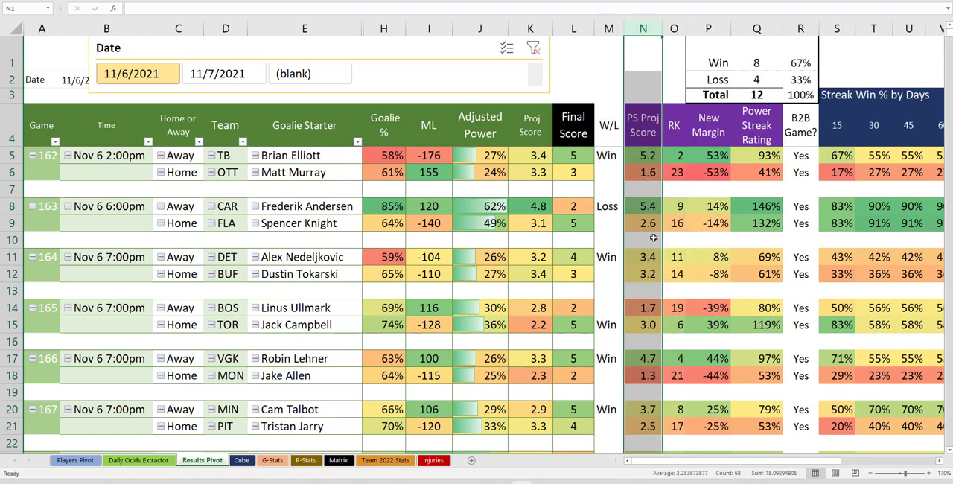
Step: Compare PS Proj Score with Proj Score for games 164 and 162, plus TB's margin and final scores
left_click_drag(646, 260, 648, 274)
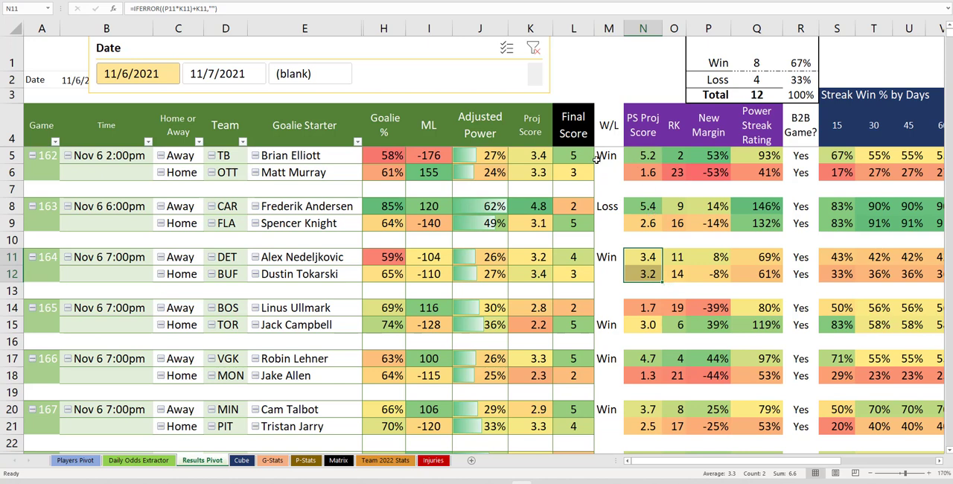
left_click_drag(536, 156, 538, 172)
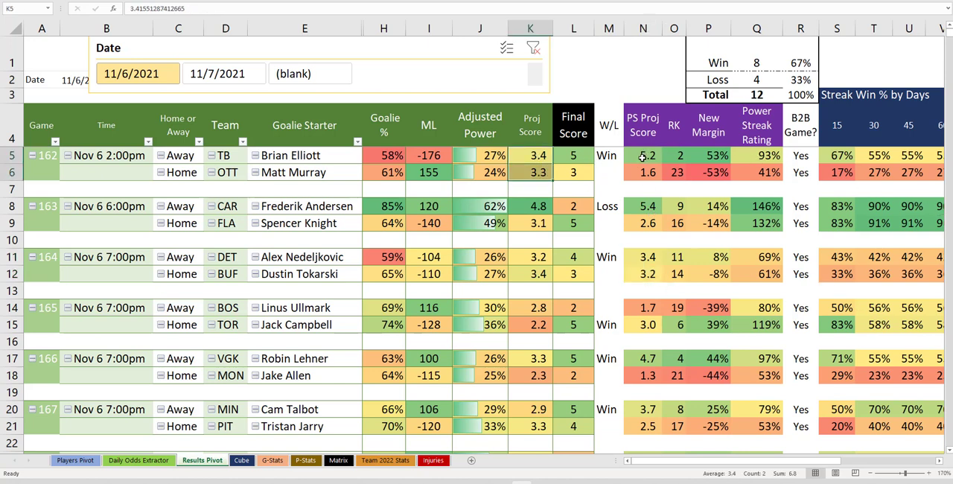
left_click(717, 156)
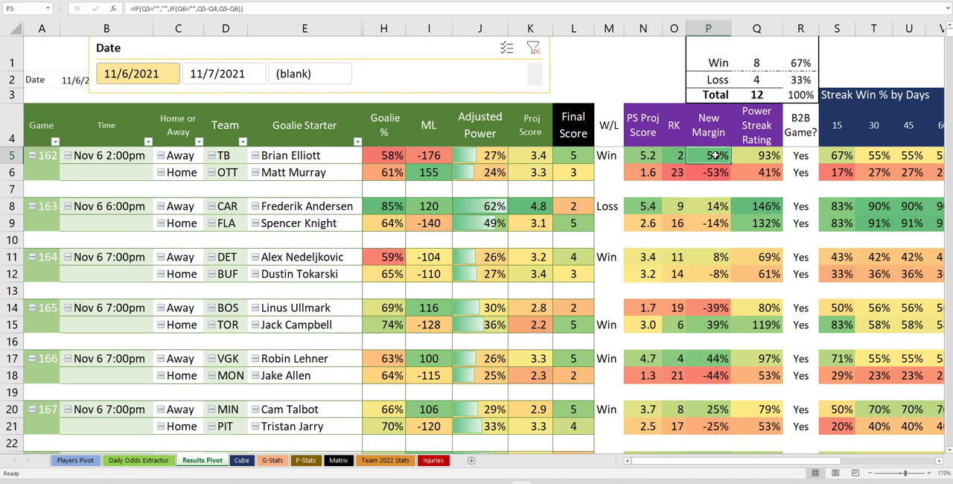
left_click(652, 155)
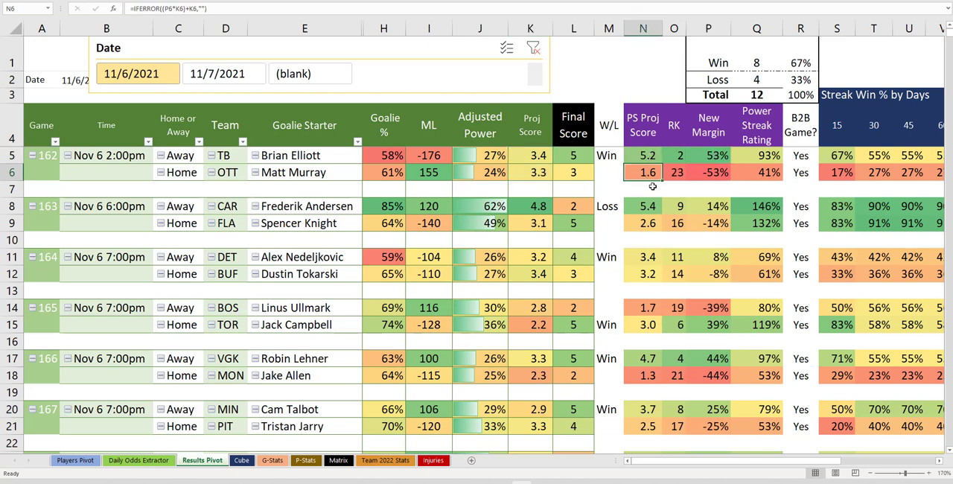
left_click_drag(580, 158, 581, 175)
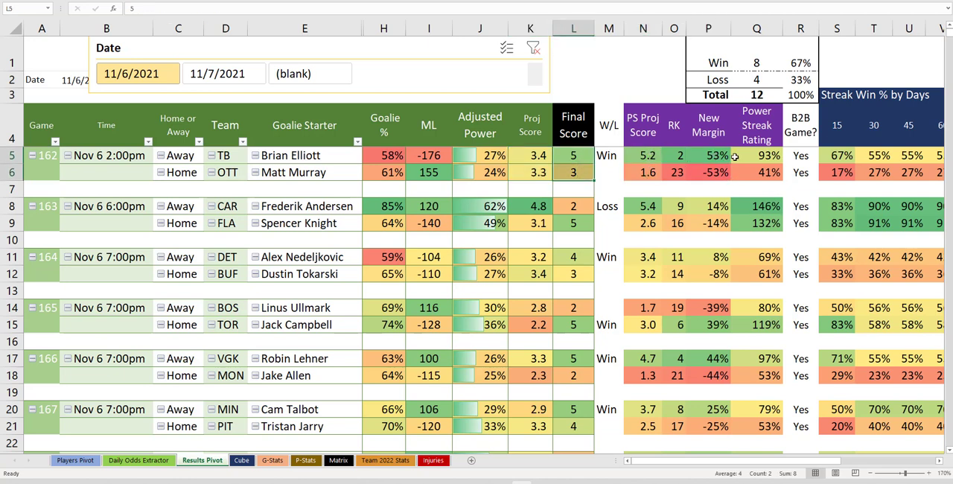
Step: Hide the Proj Score column and check the first game's New Margin value
left_click(530, 29)
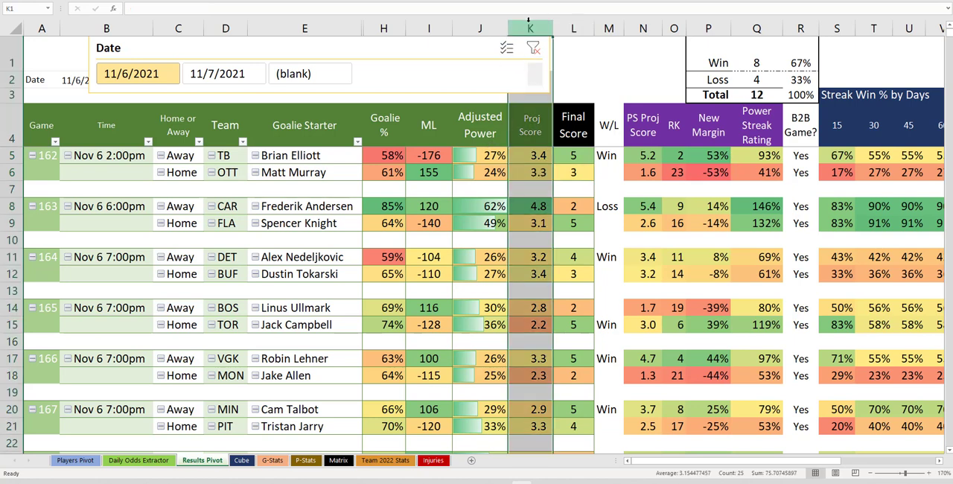
right_click(530, 29)
key("Escape")
key("ctrl+minus")
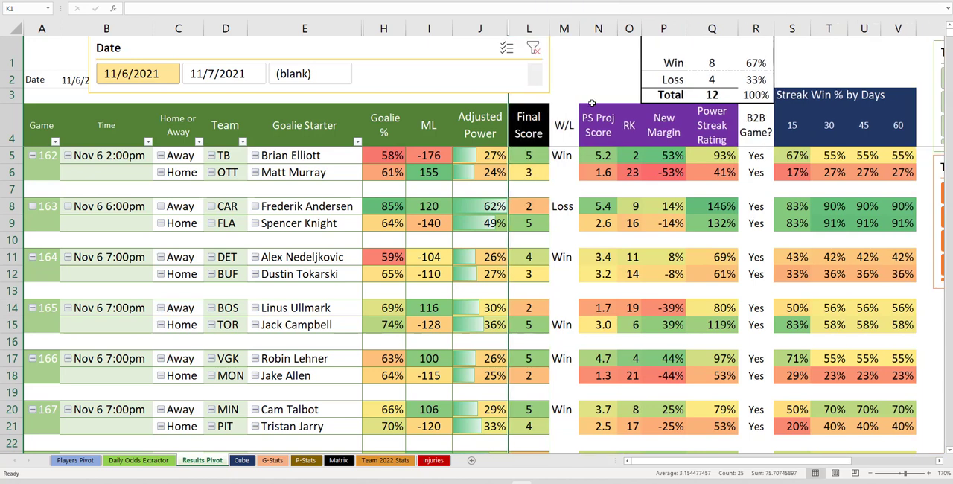
left_click(598, 29)
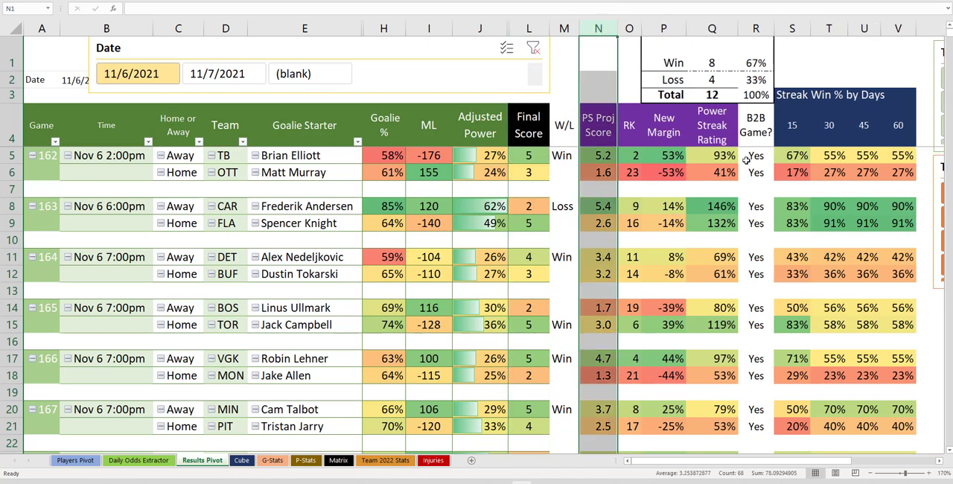
left_click(664, 155)
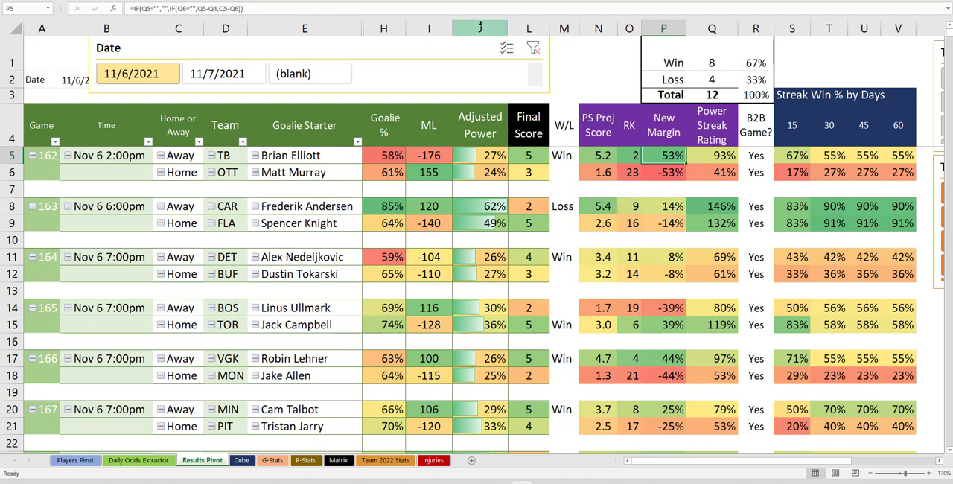
Step: Unhide Proj Score across columns J:M, showing TB 3.4 and OTT 3.3
left_click_drag(479, 29, 564, 29)
right_click(521, 223)
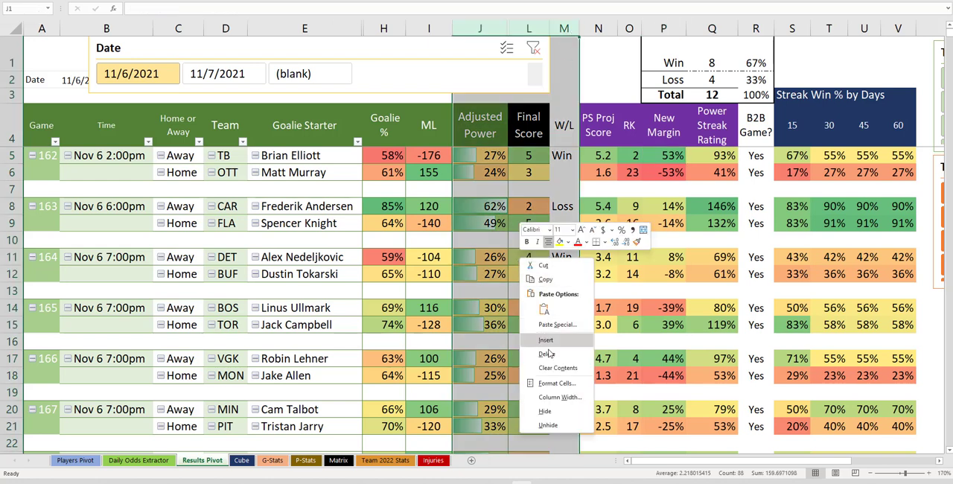
left_click(548, 425)
left_click(573, 80)
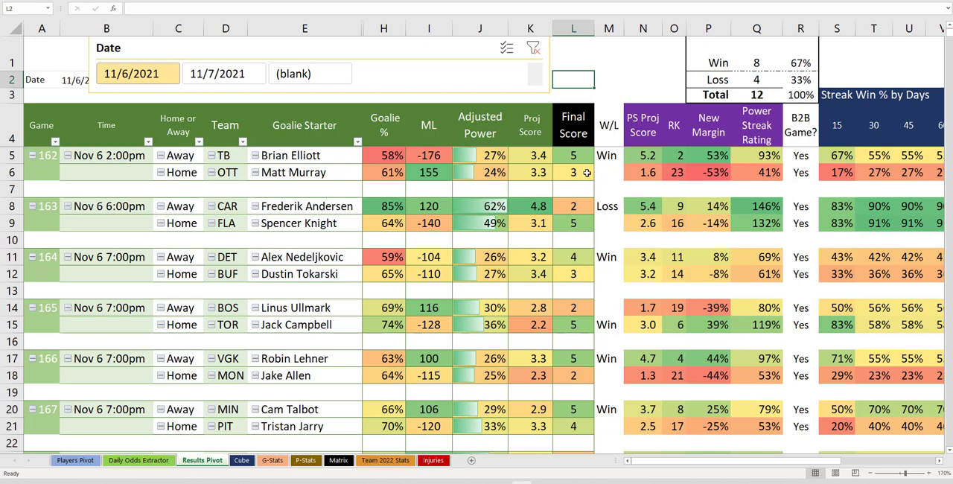
left_click_drag(544, 157, 544, 172)
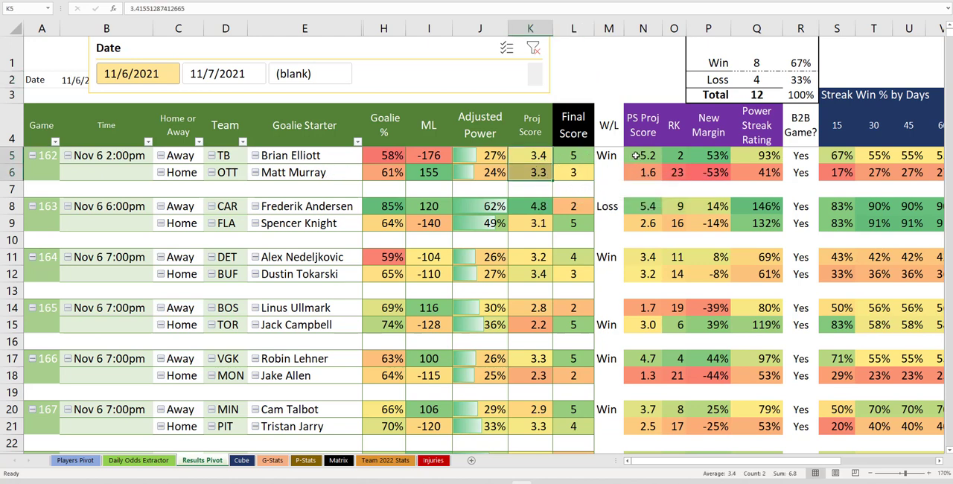
left_click_drag(637, 156, 637, 172)
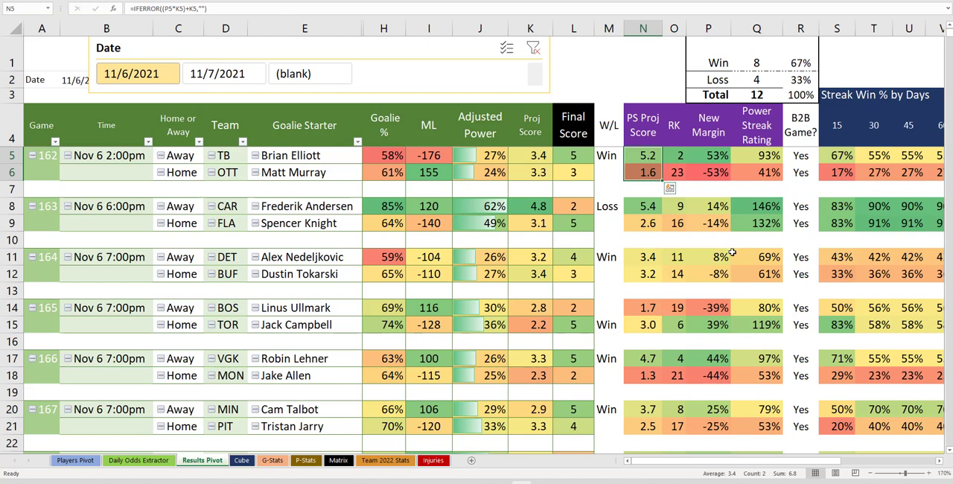
left_click(931, 473)
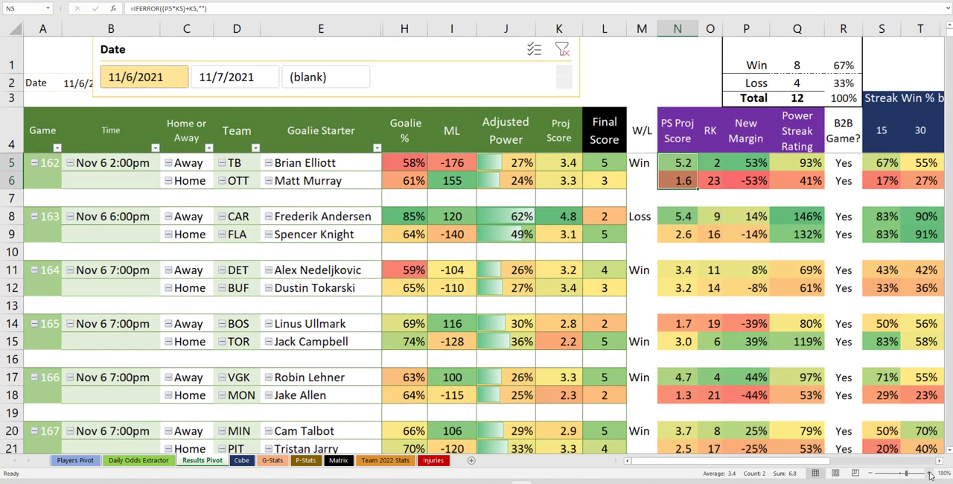
scroll(378, 241, "down", 1)
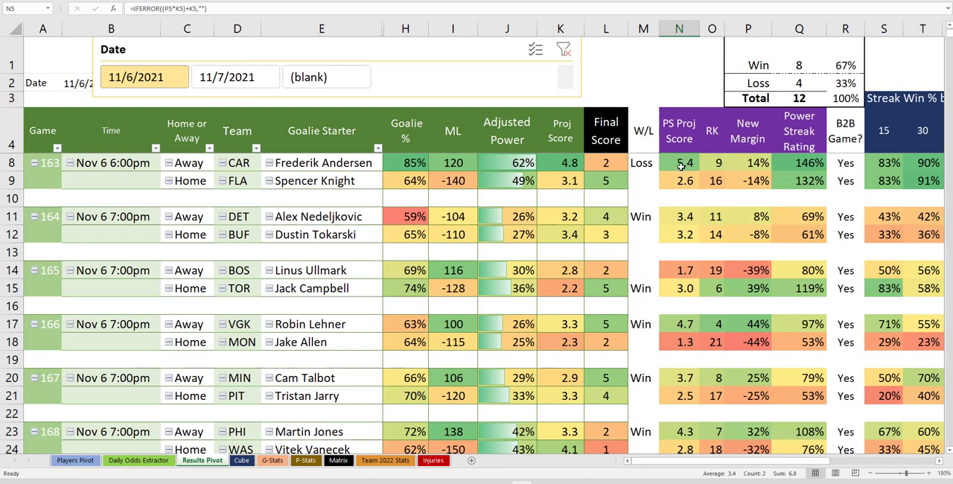
left_click_drag(680, 164, 679, 181)
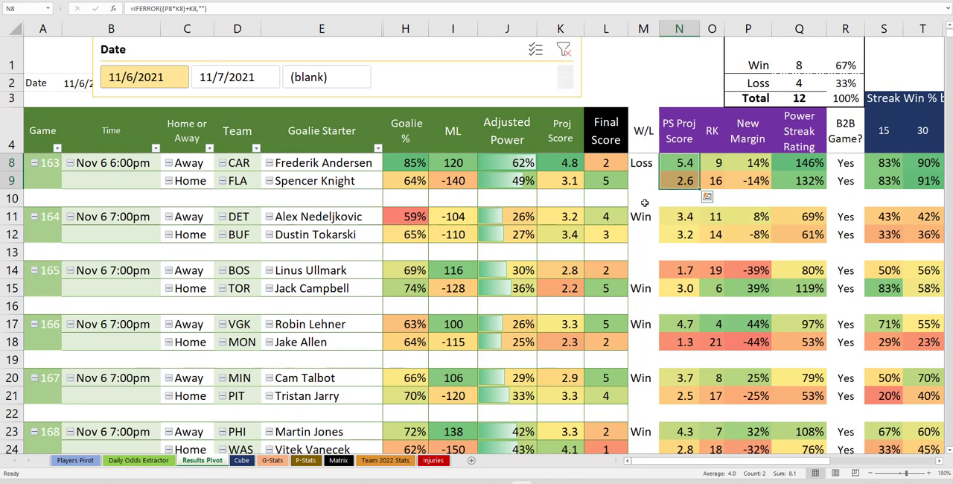
left_click(569, 171)
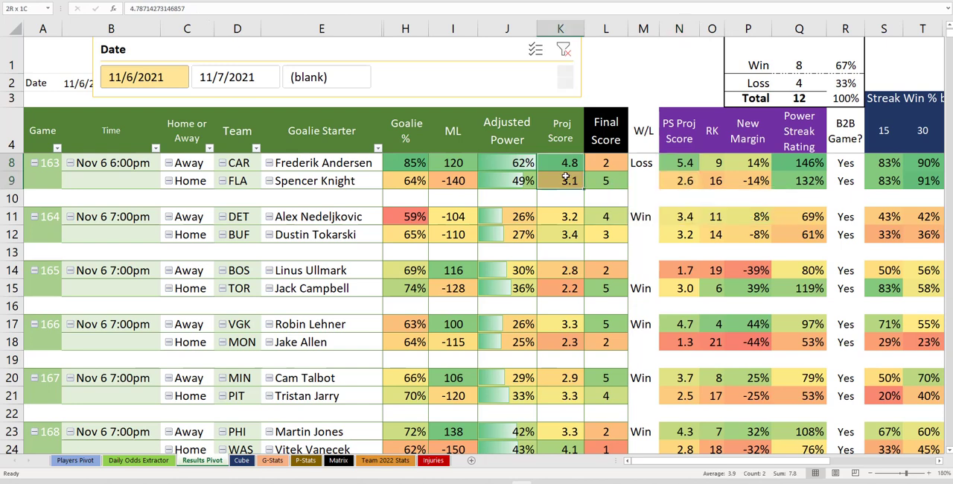
left_click_drag(604, 164, 602, 179)
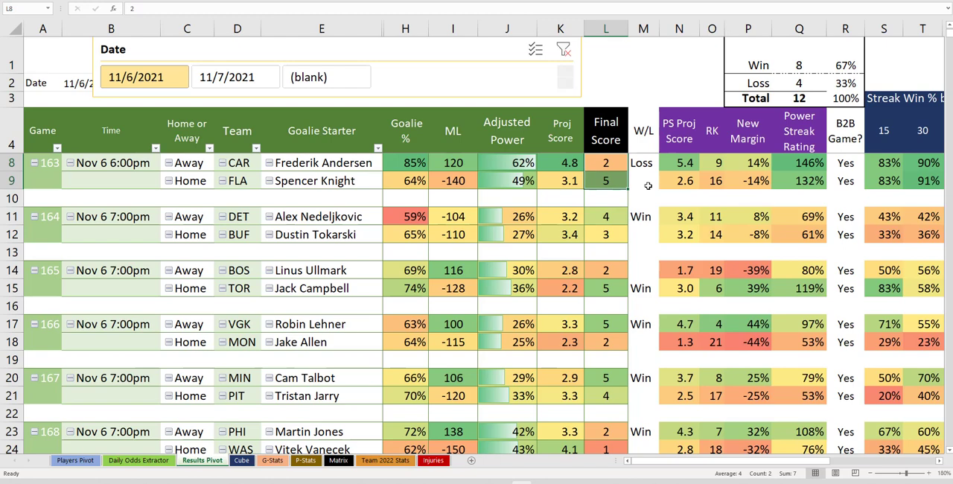
scroll(684, 173, "up", 1)
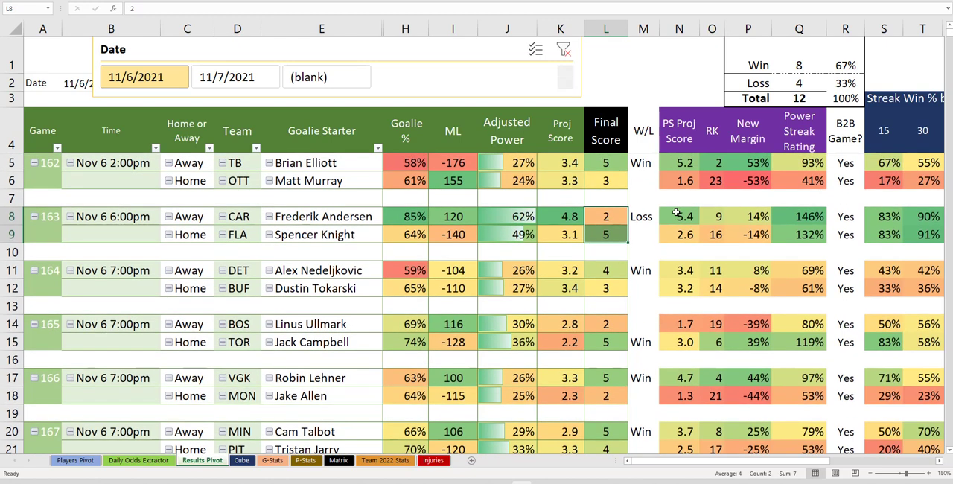
scroll(669, 211, "down", 1)
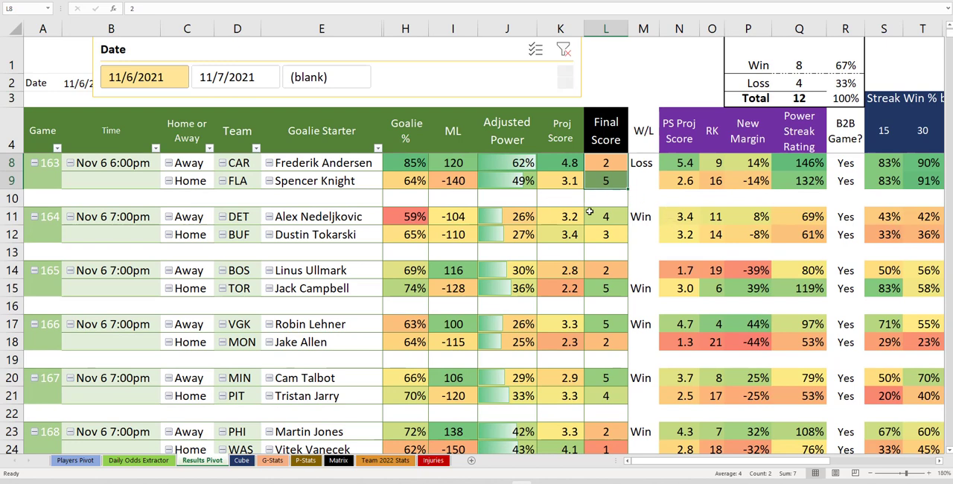
scroll(590, 212, "down", 1)
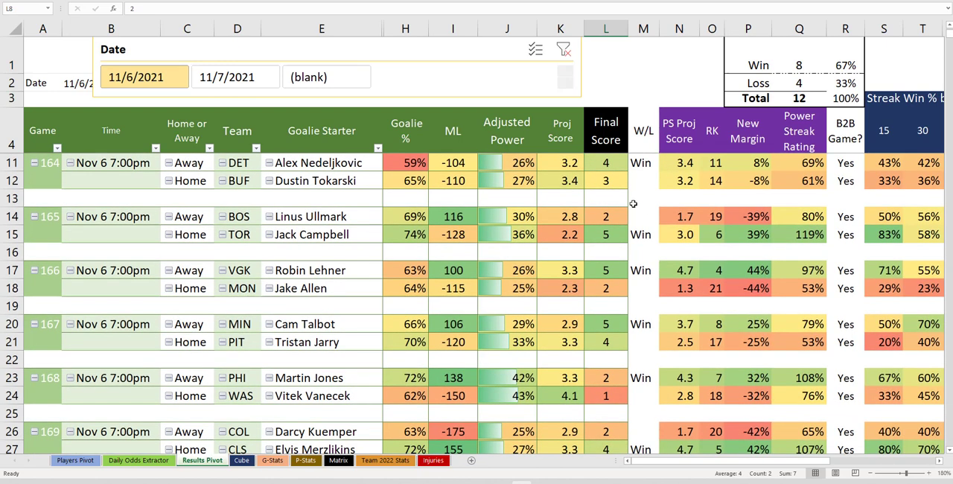
left_click(685, 162)
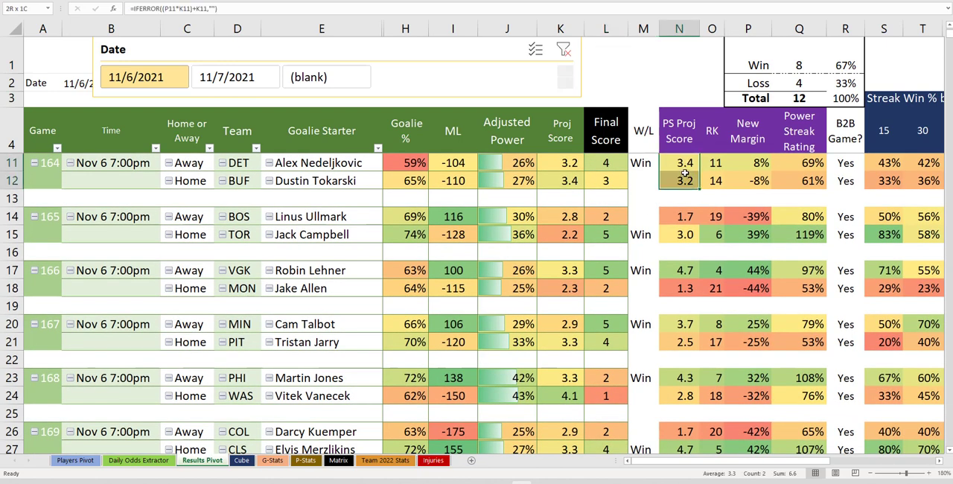
left_click(756, 163)
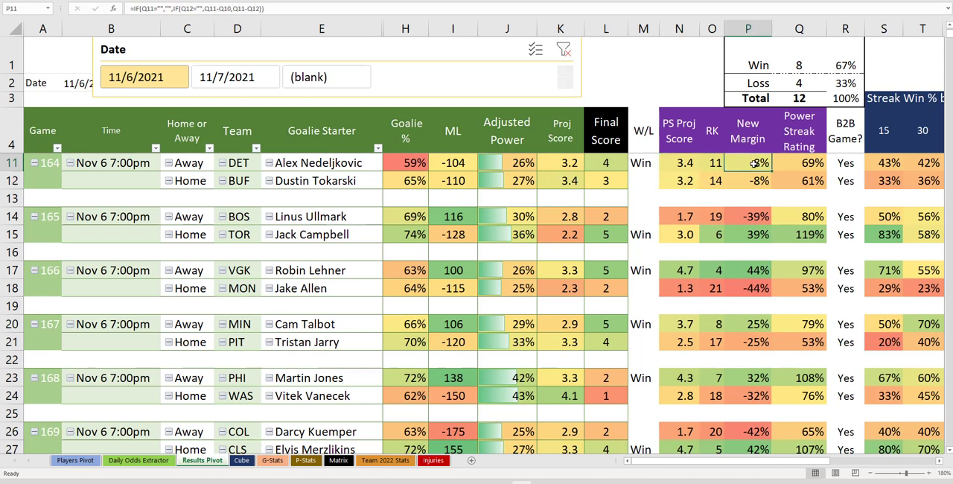
left_click(521, 180)
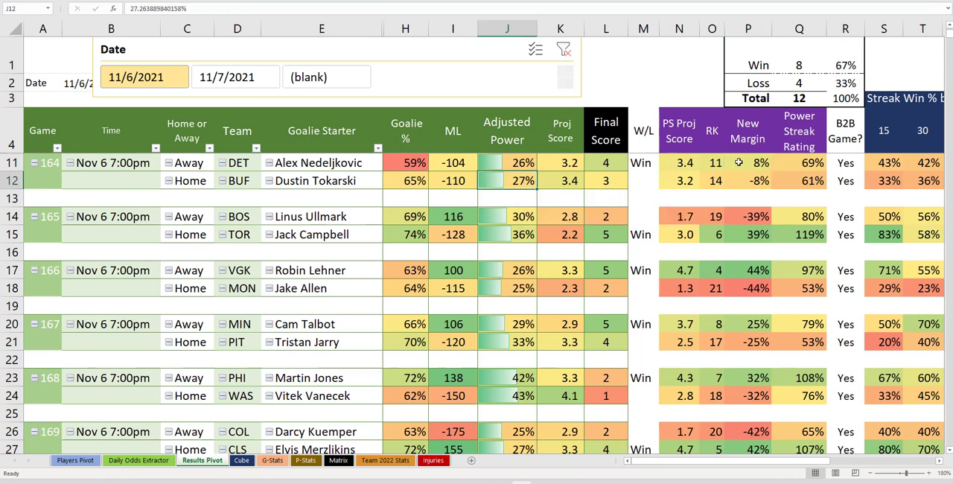
left_click_drag(740, 163, 745, 181)
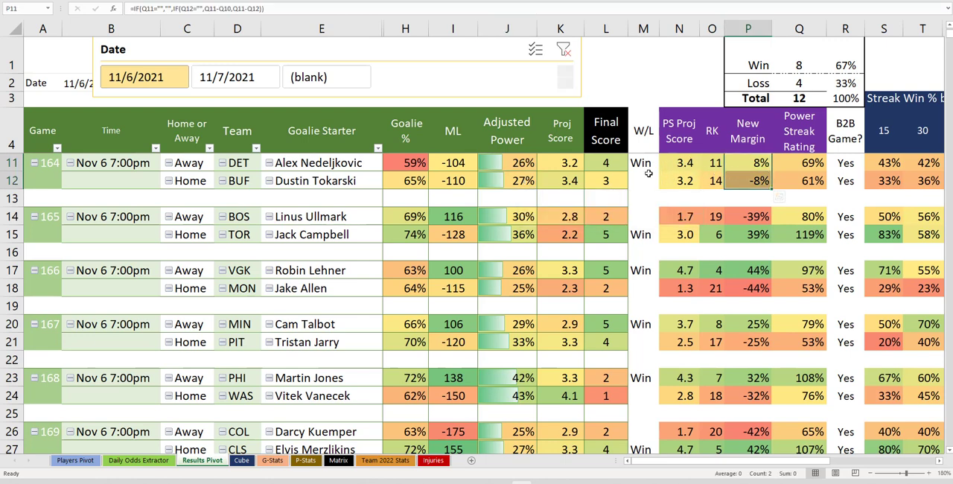
left_click_drag(680, 163, 681, 181)
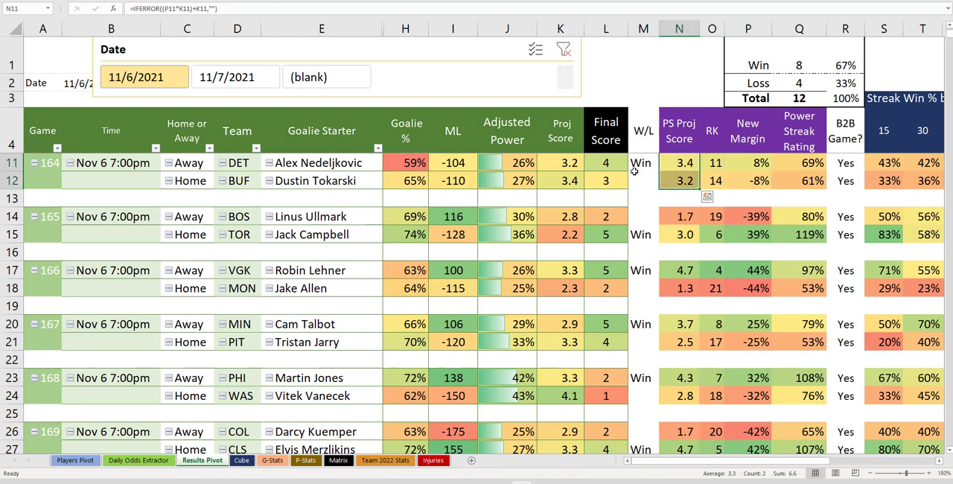
scroll(676, 230, "down", 1)
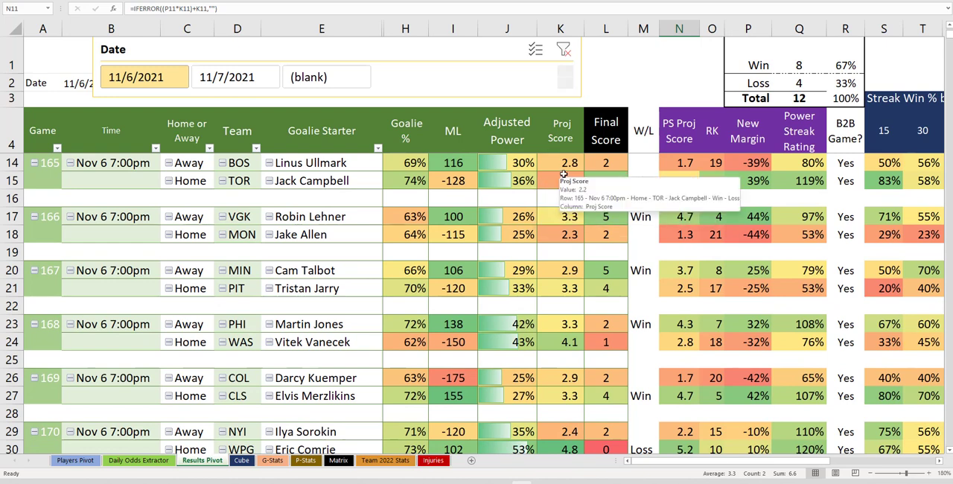
left_click(570, 173)
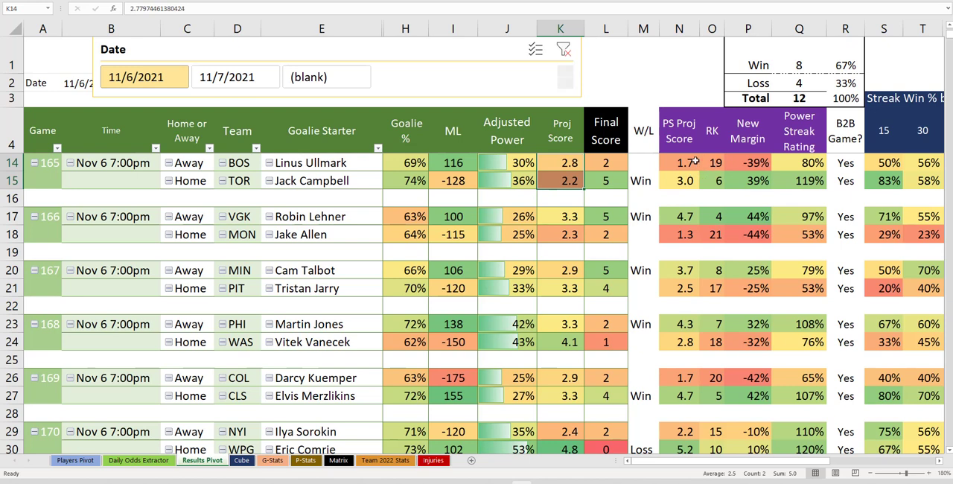
left_click(679, 28)
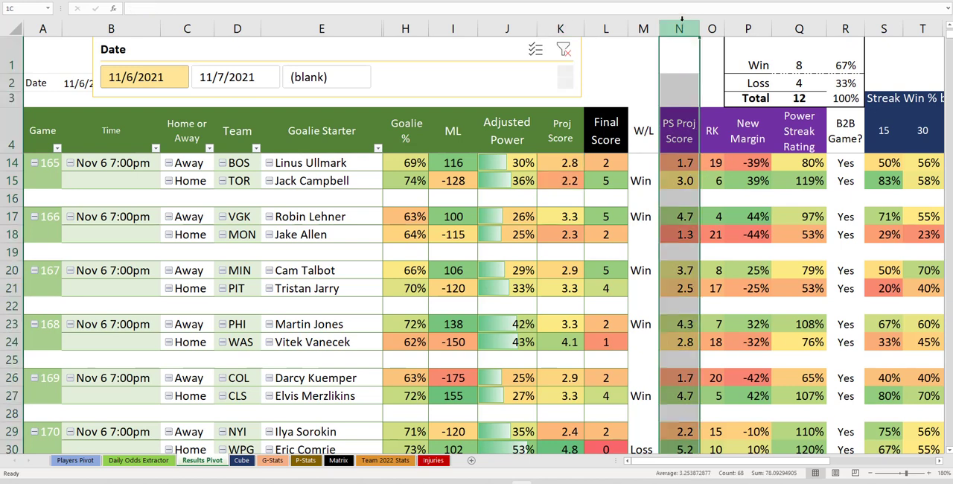
left_click(748, 28)
left_click(760, 184)
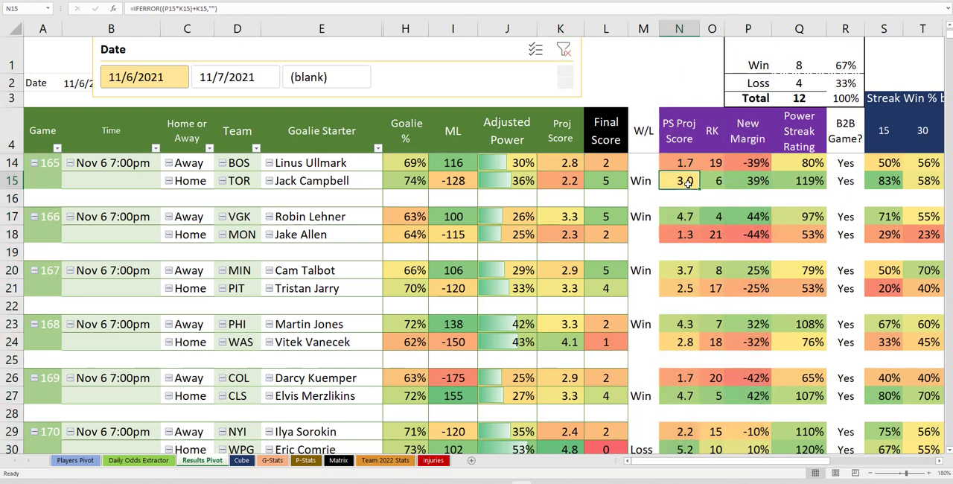
left_click_drag(688, 181, 687, 163)
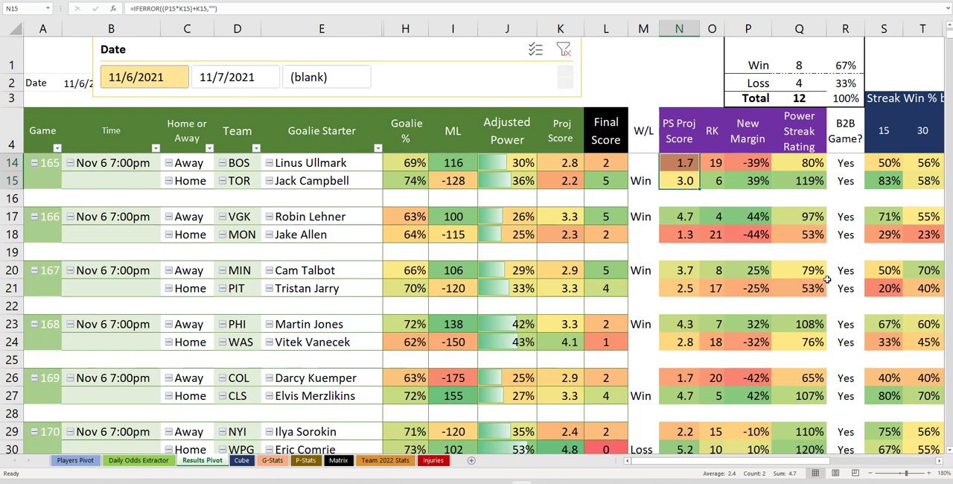
left_click_drag(611, 181, 611, 163)
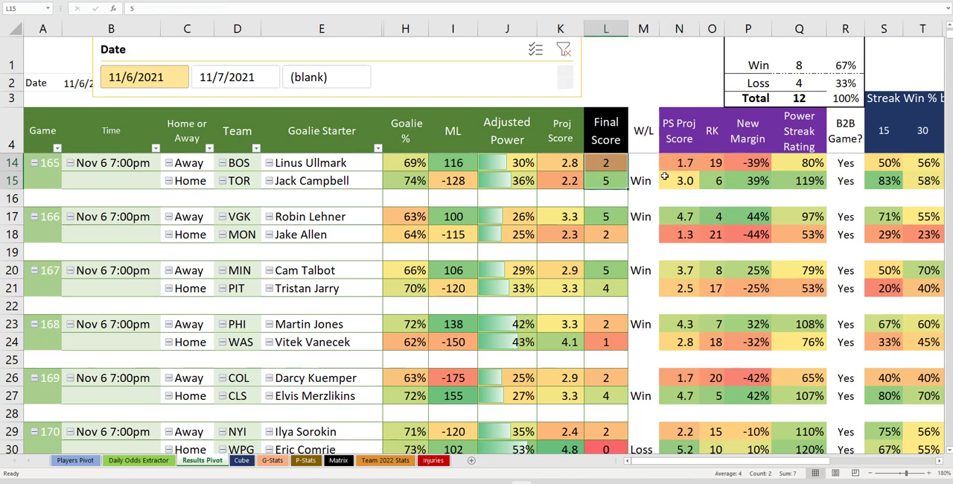
left_click(680, 28)
left_click(560, 28)
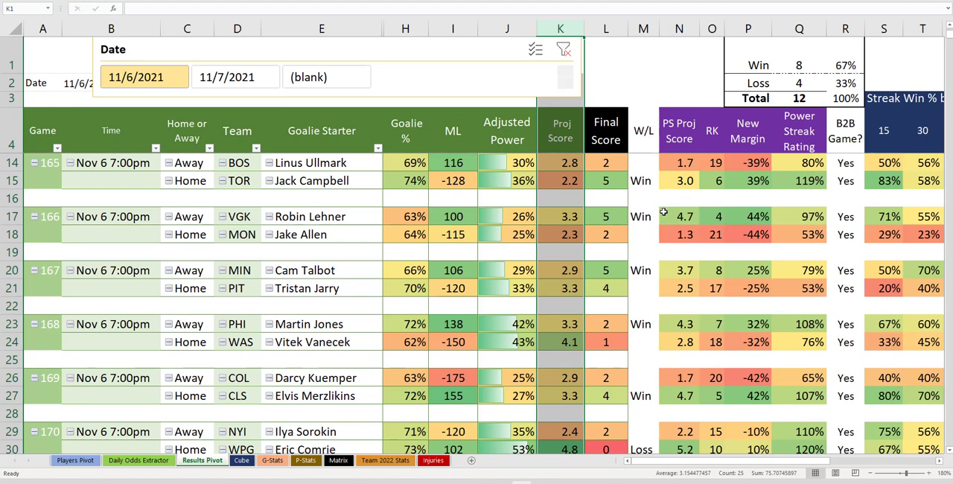
scroll(687, 219, "down", 1)
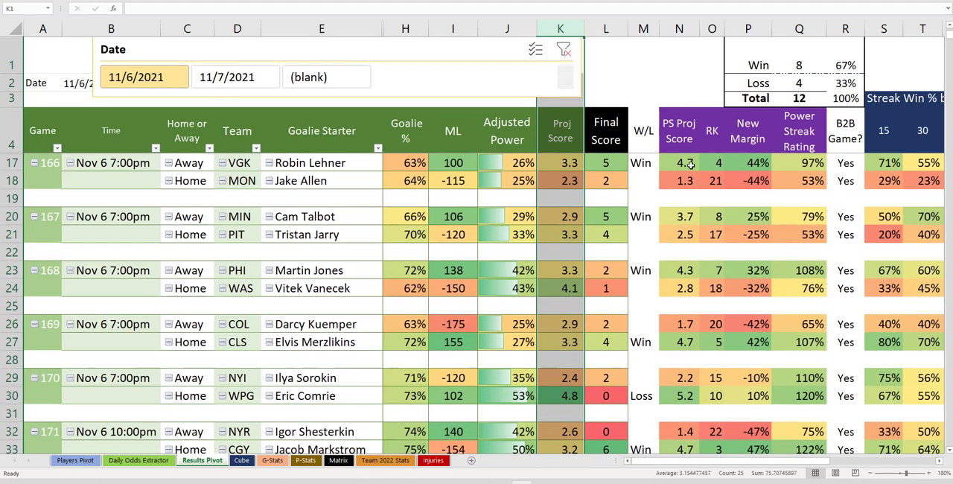
left_click(687, 162)
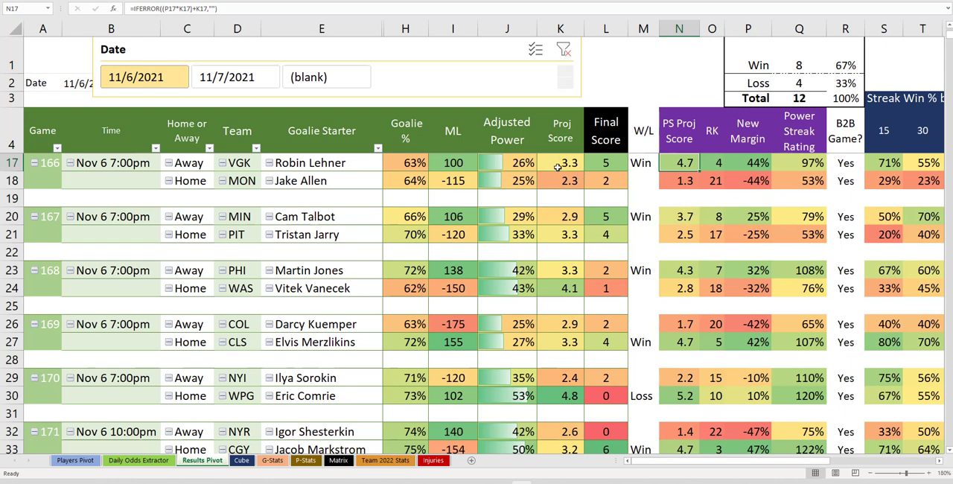
left_click_drag(557, 165, 560, 181)
left_click(752, 165)
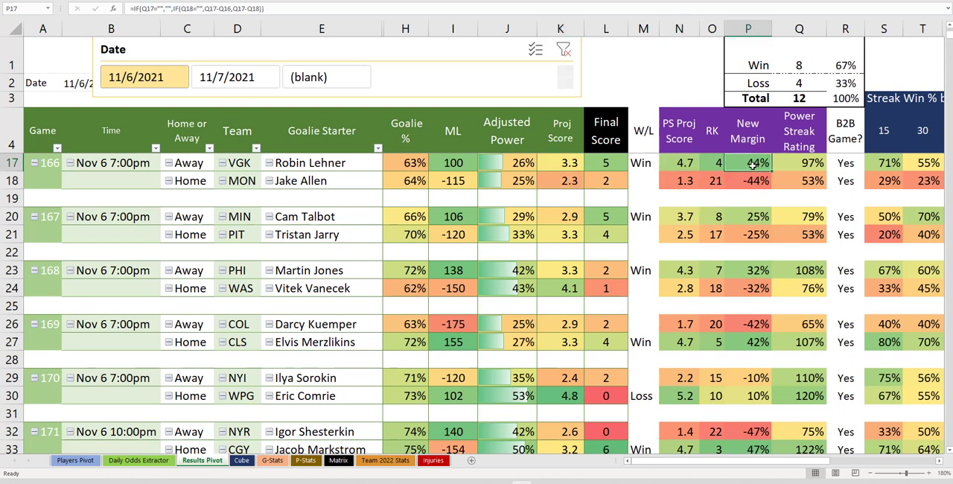
left_click_drag(606, 162, 615, 179)
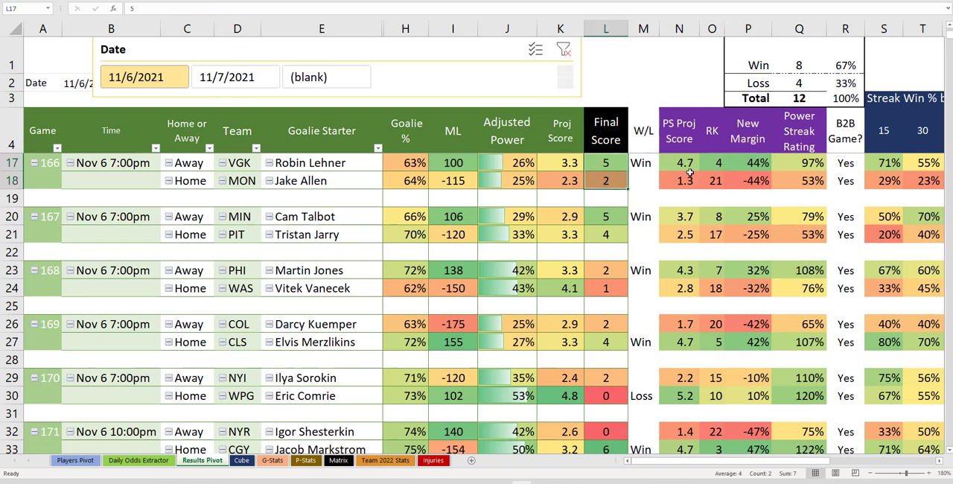
left_click(680, 30)
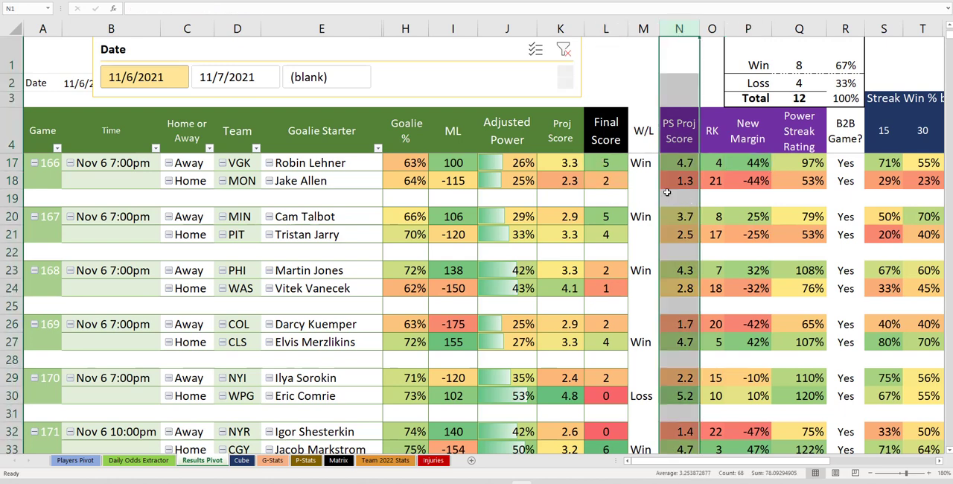
left_click(744, 166)
scroll(664, 216, "down", 1)
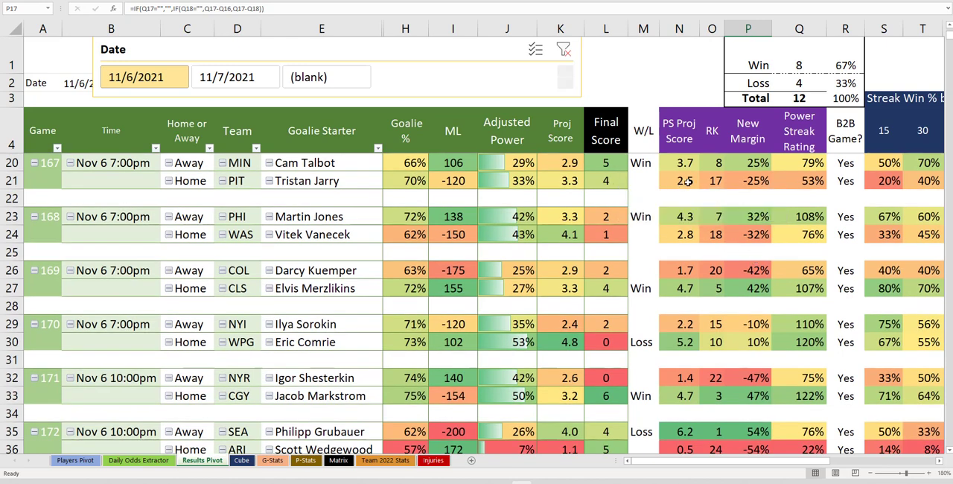
left_click_drag(684, 164, 683, 181)
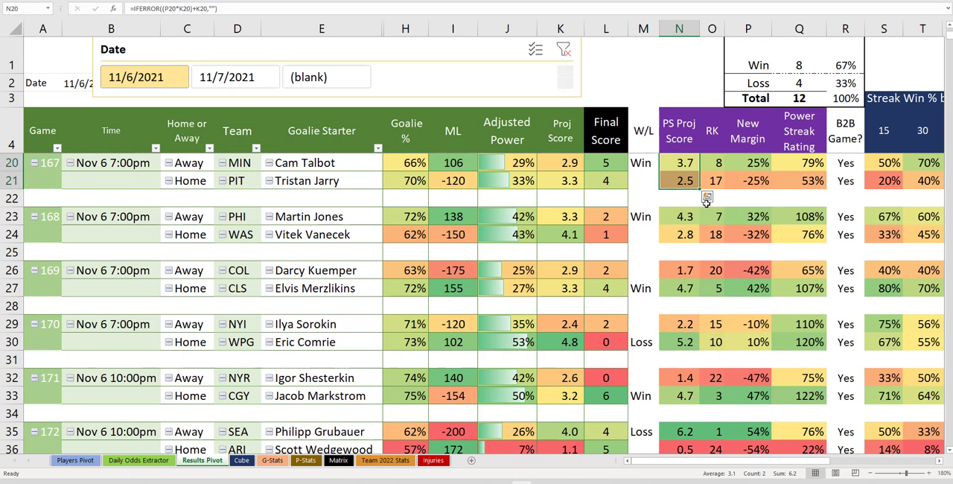
left_click(560, 180)
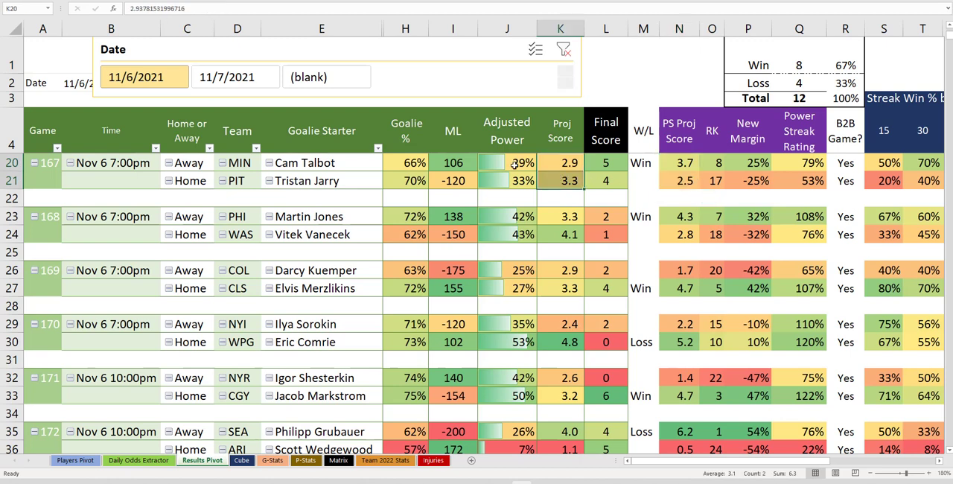
left_click_drag(513, 162, 514, 181)
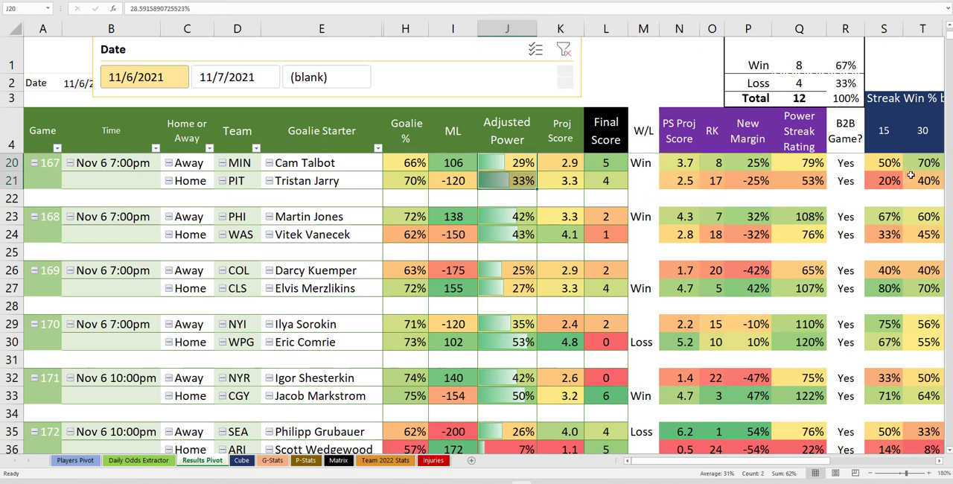
left_click_drag(928, 163, 888, 165)
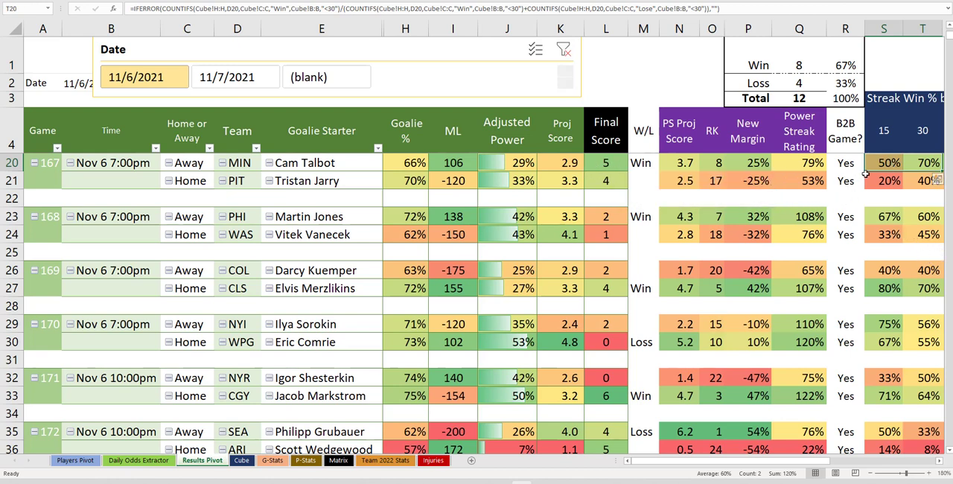
left_click(679, 29)
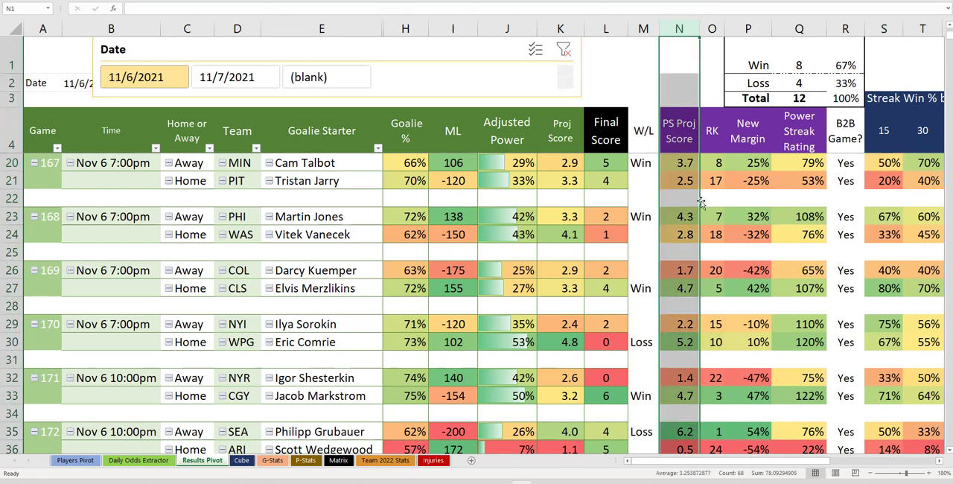
scroll(661, 221, "down", 1)
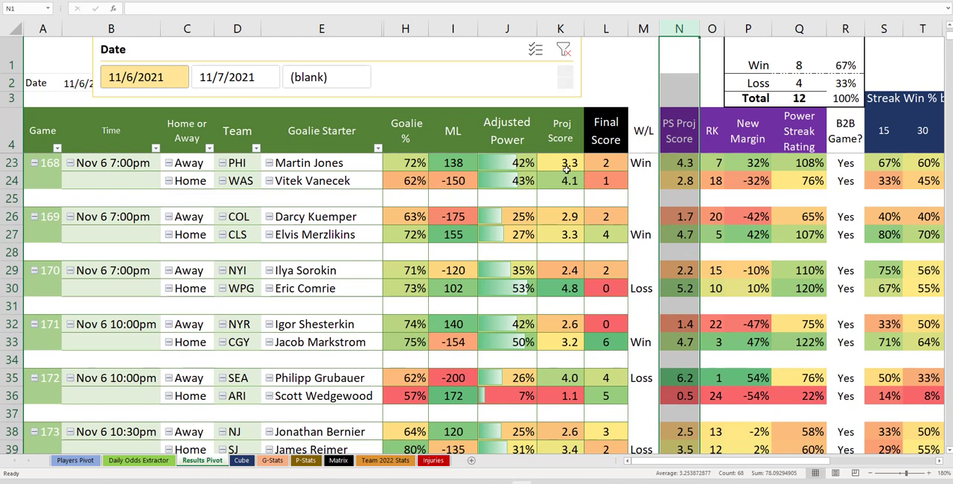
left_click_drag(566, 168, 563, 184)
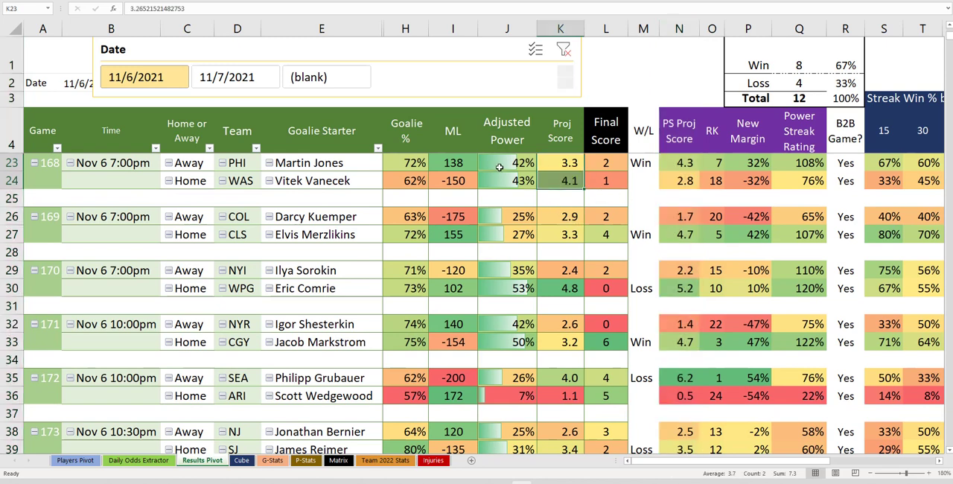
left_click_drag(499, 165, 508, 181)
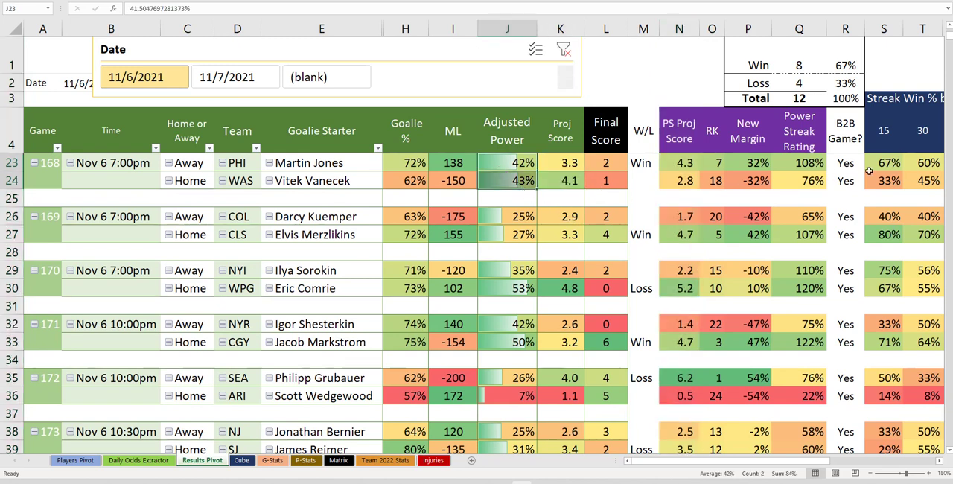
mouse_move(934, 162)
left_mouse_down()
mouse_move(888, 164)
mouse_move(886, 182)
left_mouse_up()
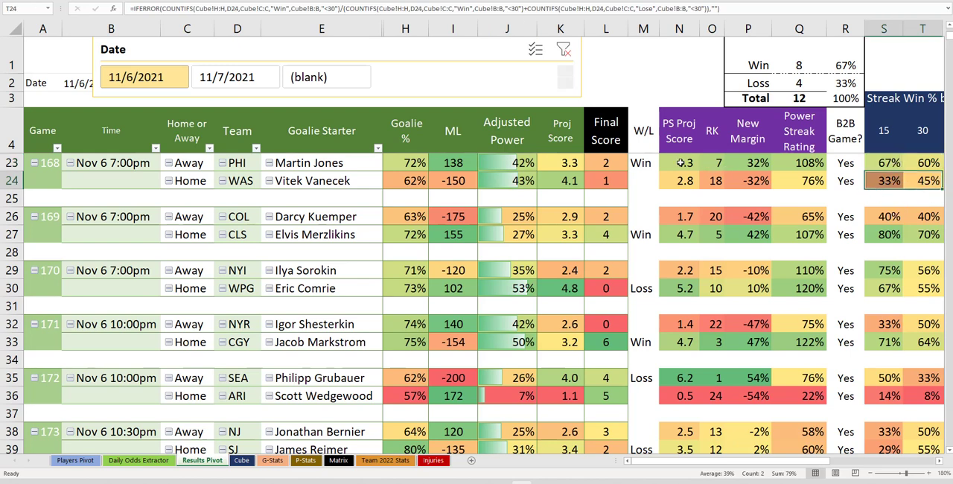
left_click_drag(681, 163, 681, 181)
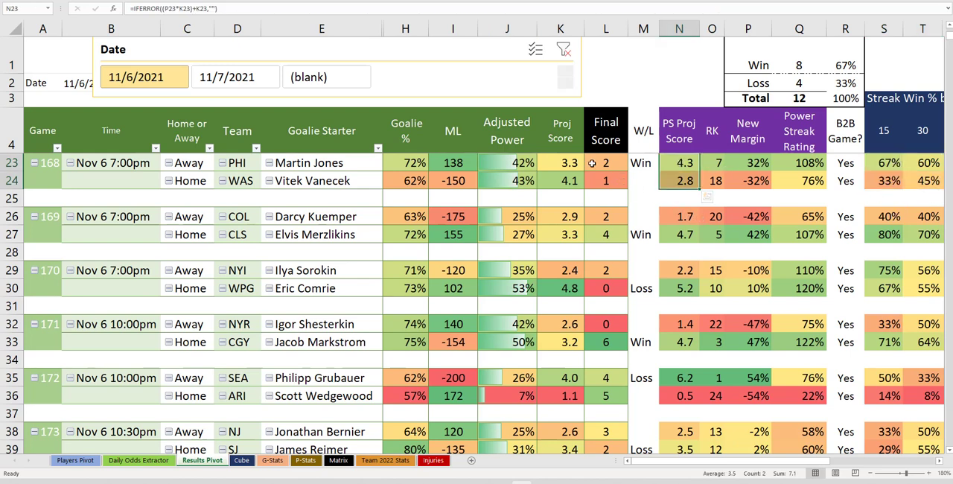
left_click_drag(606, 163, 607, 181)
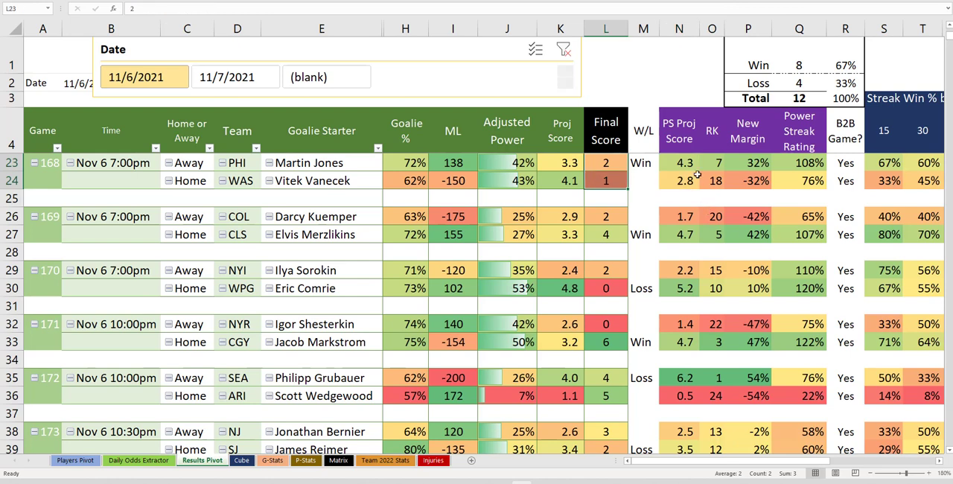
left_click_drag(681, 164, 680, 181)
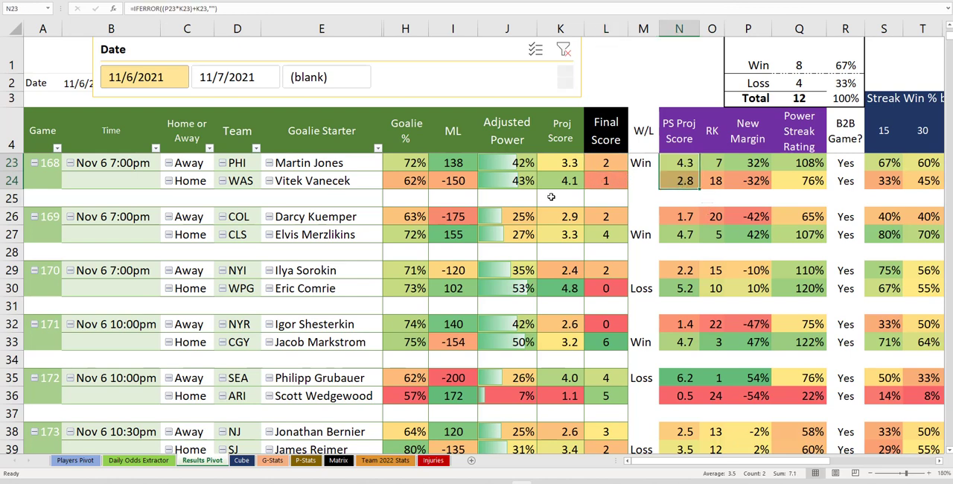
scroll(555, 243, "down", 1)
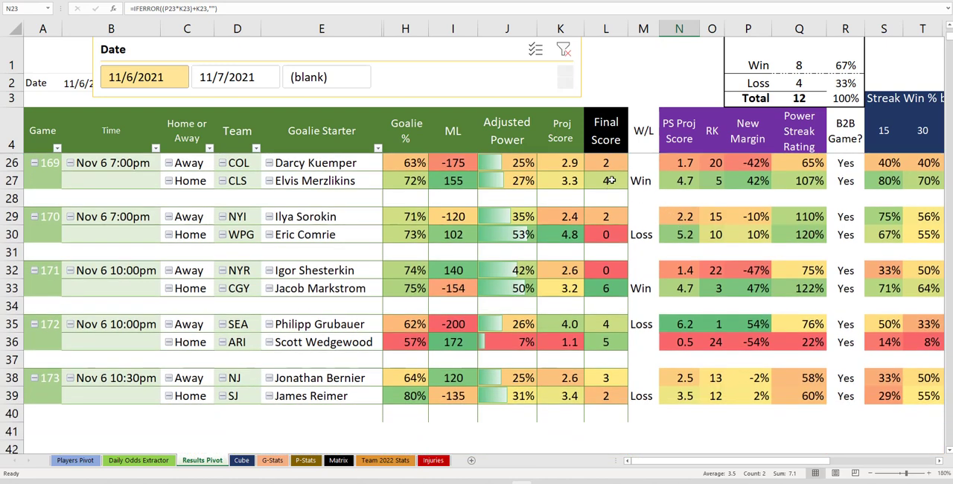
left_click(682, 182)
left_click(679, 166, "shift")
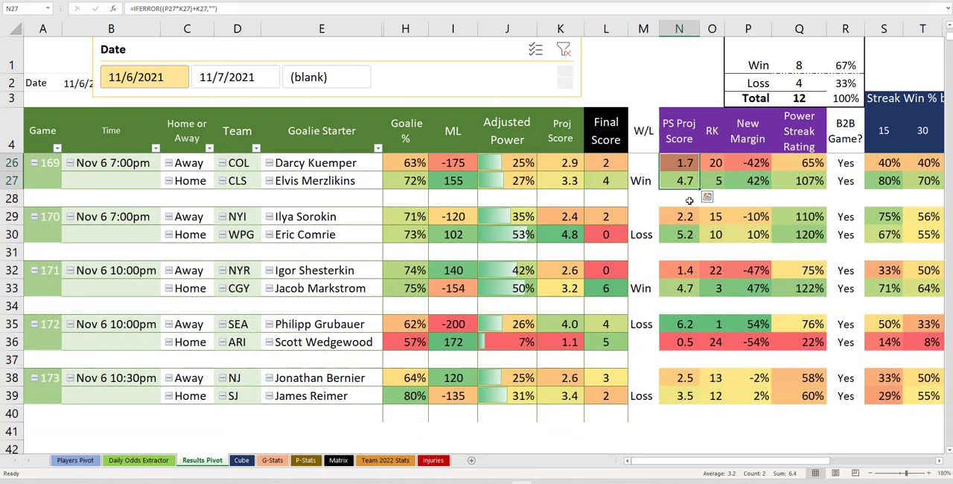
left_click_drag(566, 182, 566, 164)
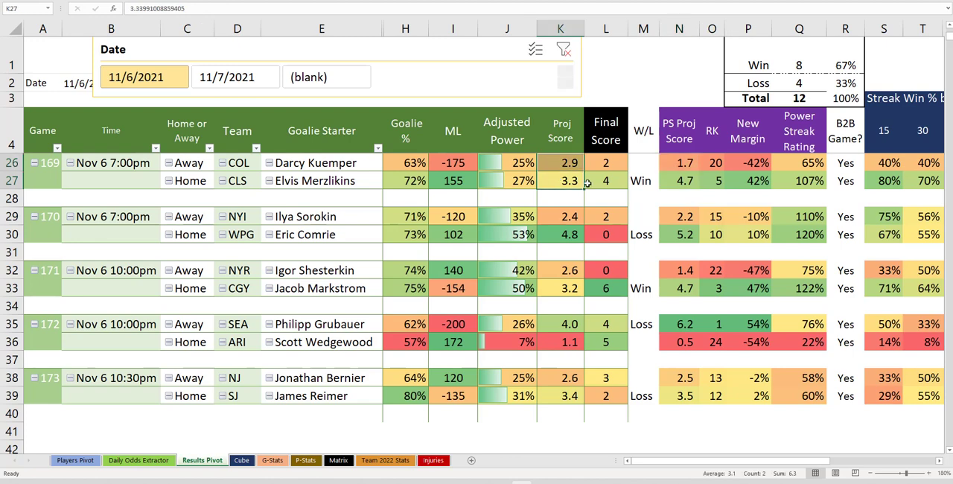
left_click_drag(512, 181, 512, 166)
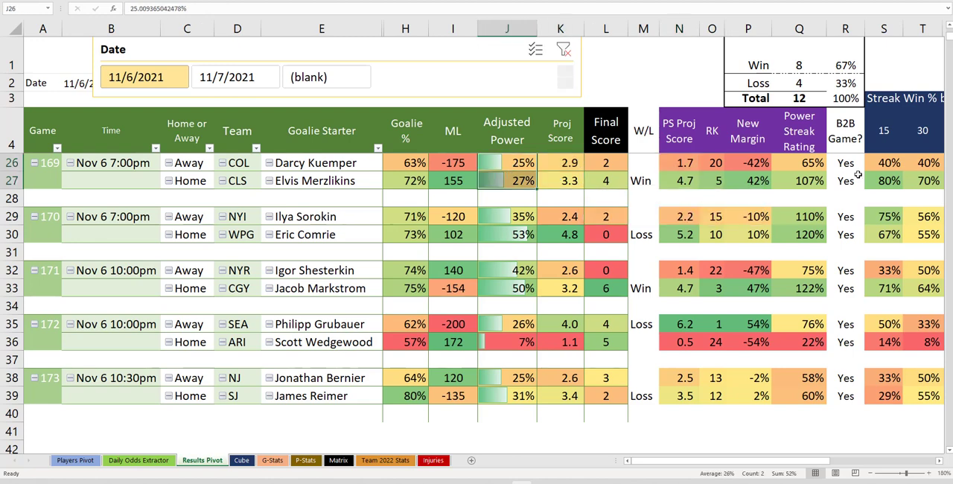
mouse_move(928, 179)
left_mouse_down()
mouse_move(889, 181)
mouse_move(928, 162)
left_mouse_up()
left_click(692, 180)
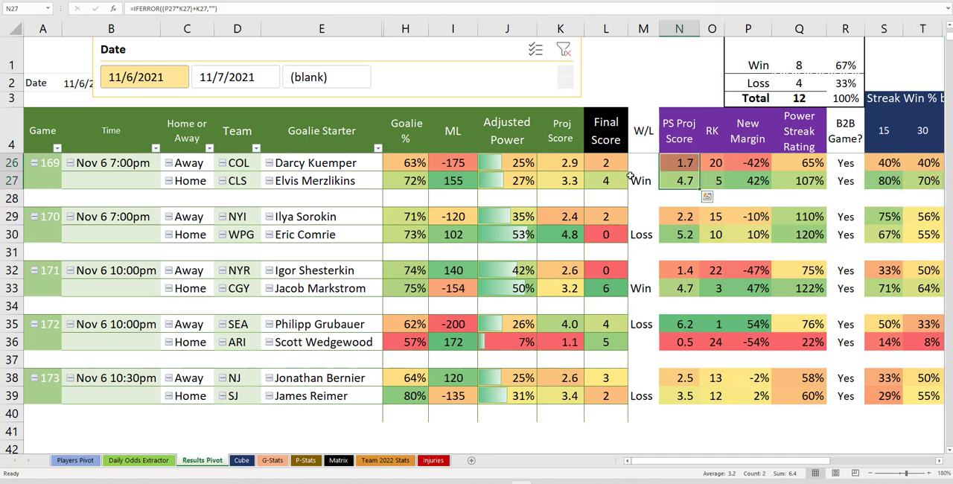
left_click(749, 182)
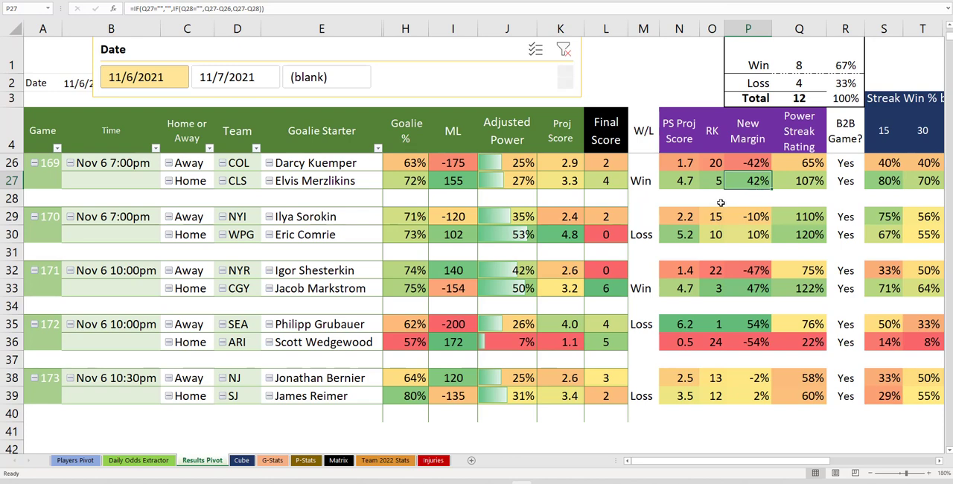
scroll(715, 205, "down", 3)
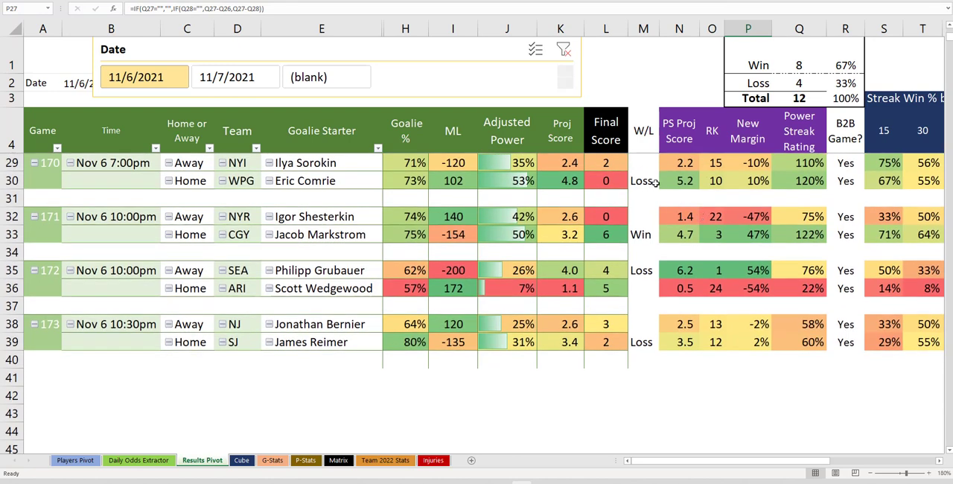
left_click_drag(676, 181, 675, 164)
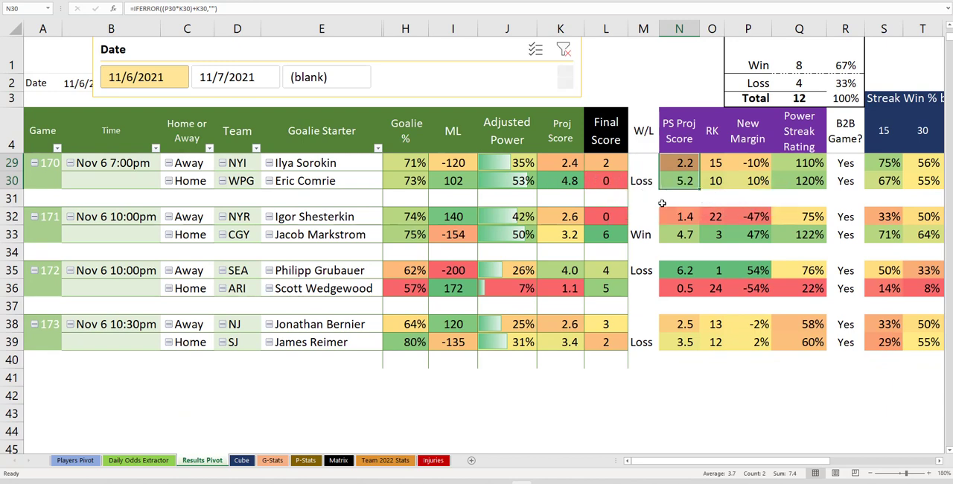
scroll(707, 209, "down", 3)
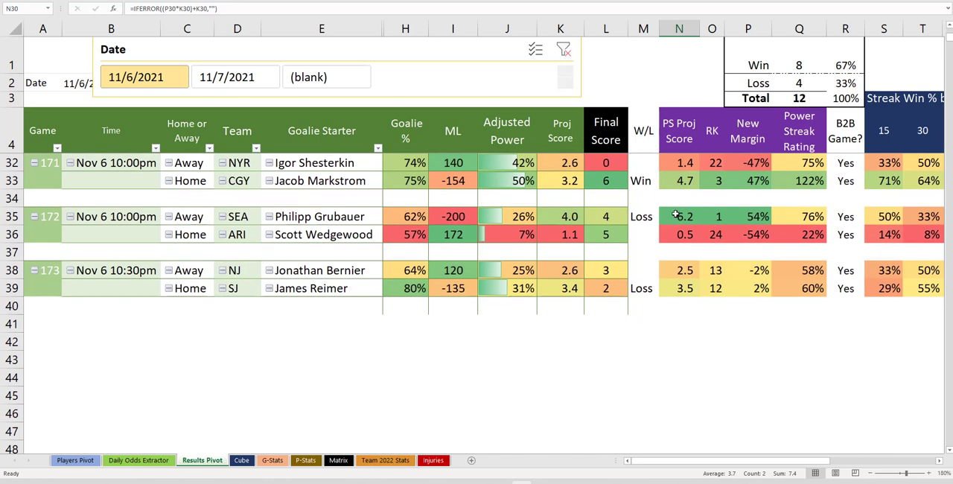
left_click_drag(680, 165, 680, 183)
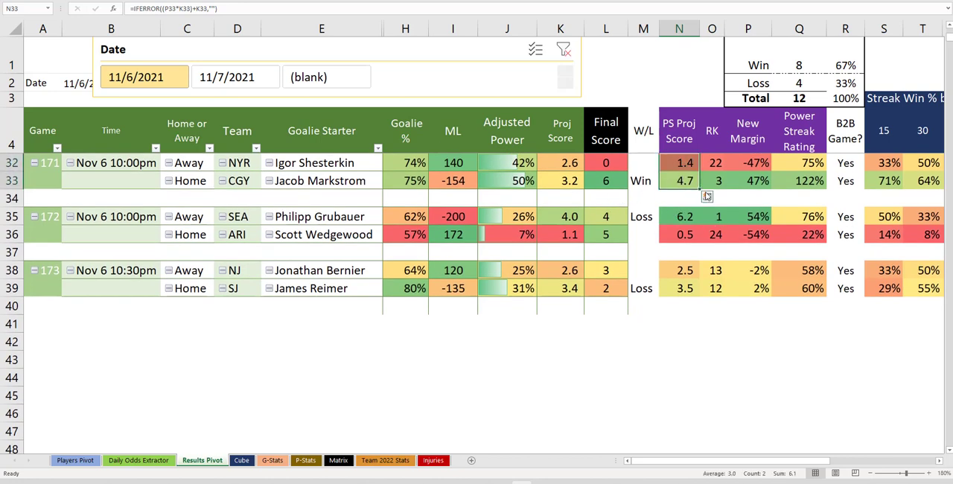
left_click_drag(566, 164, 573, 182)
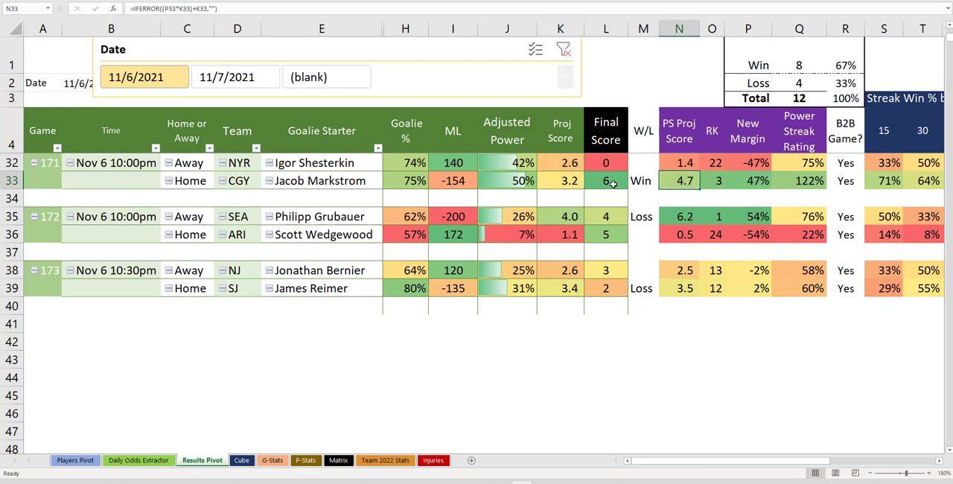
left_click(615, 182)
left_click(761, 182)
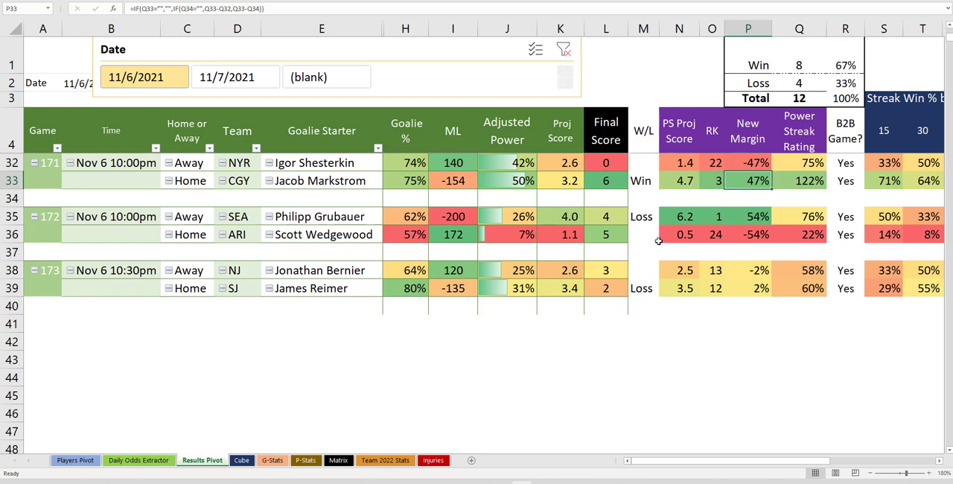
scroll(659, 243, "down", 3)
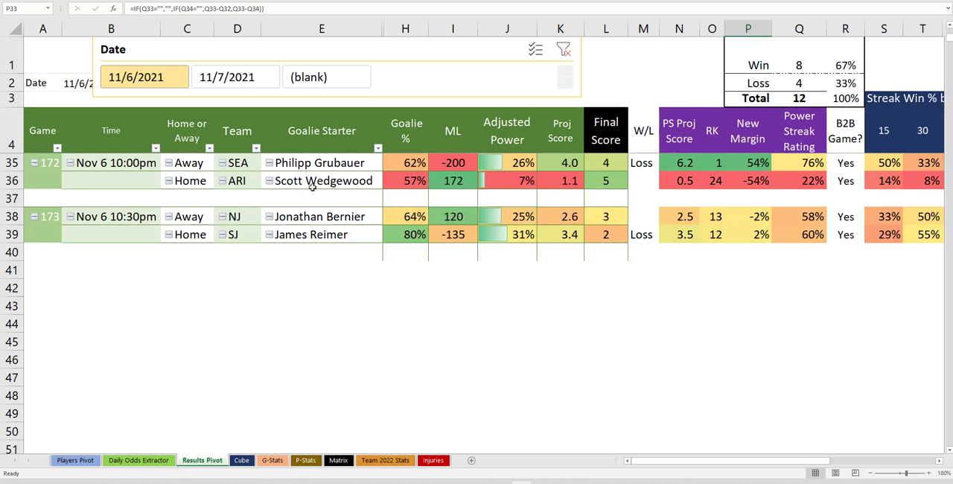
scroll(650, 201, "down", 3)
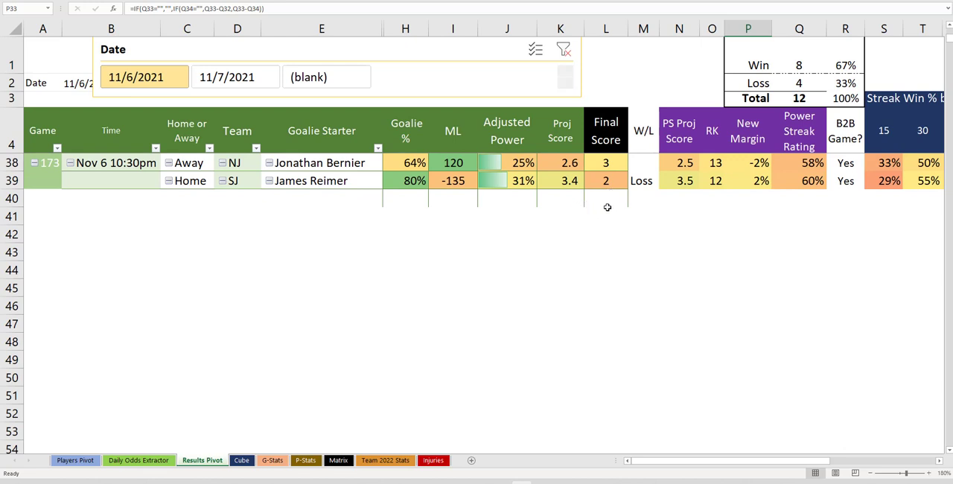
left_click(751, 166)
left_click(754, 184)
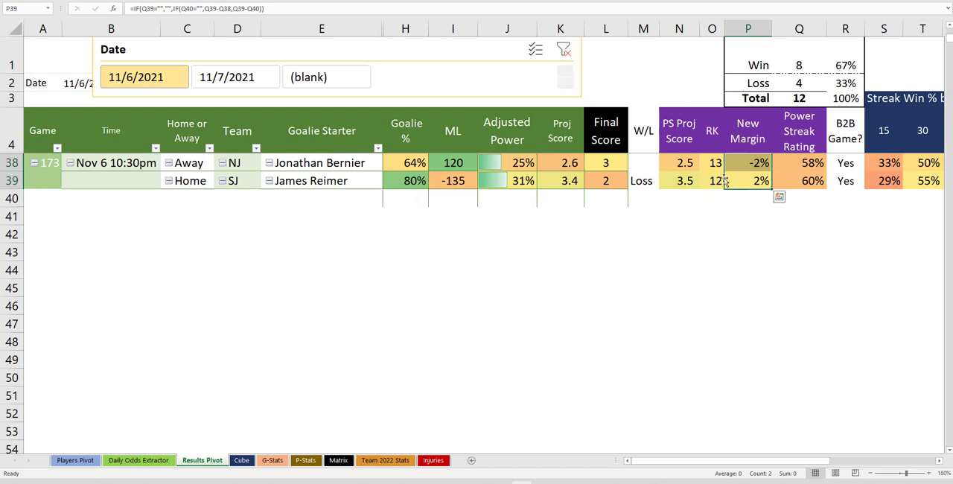
left_click_drag(605, 163, 606, 181)
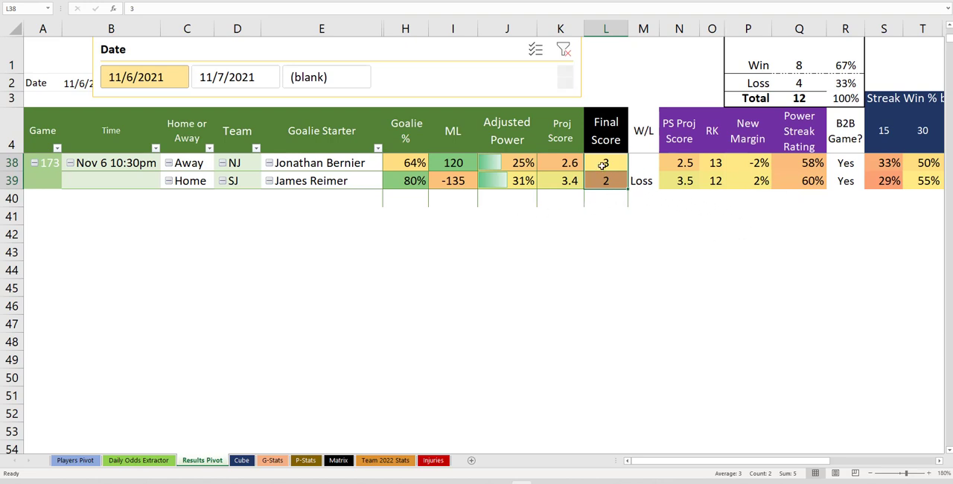
left_click_drag(520, 164, 519, 181)
left_click_drag(748, 164, 749, 181)
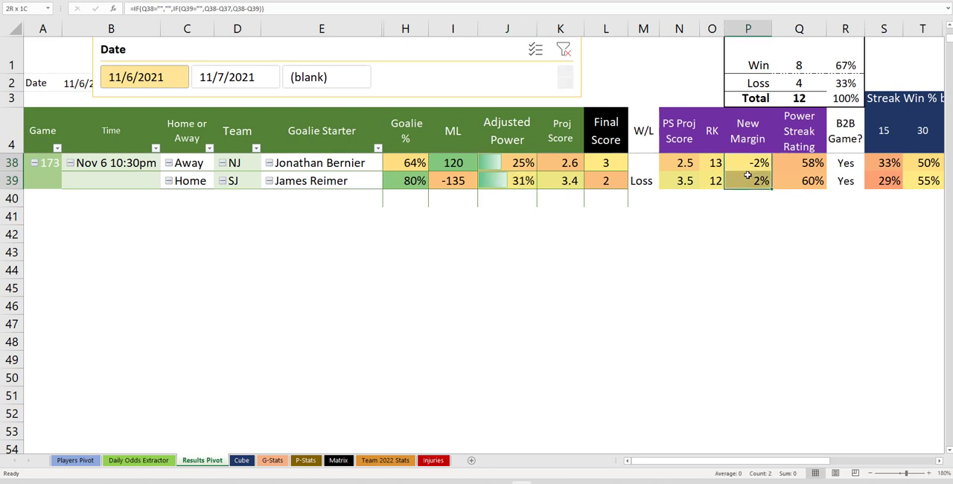
left_click_drag(612, 165, 612, 179)
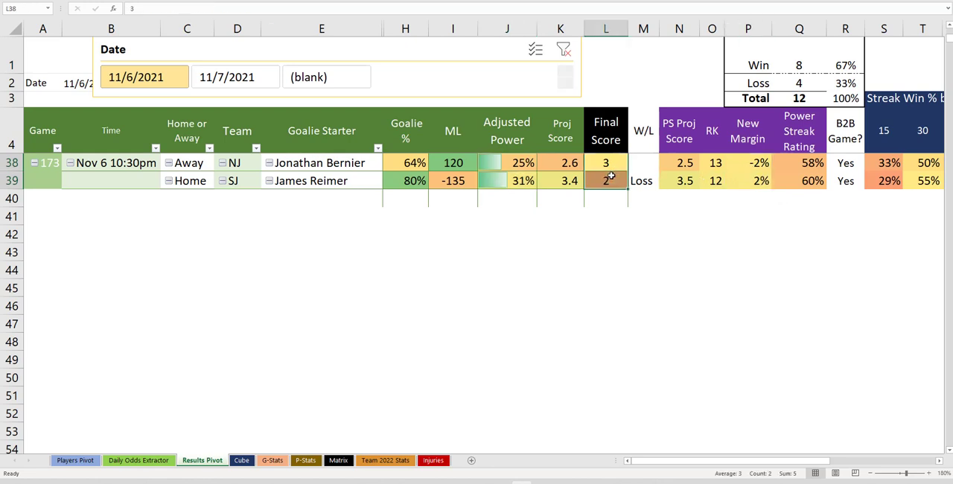
left_click(674, 181)
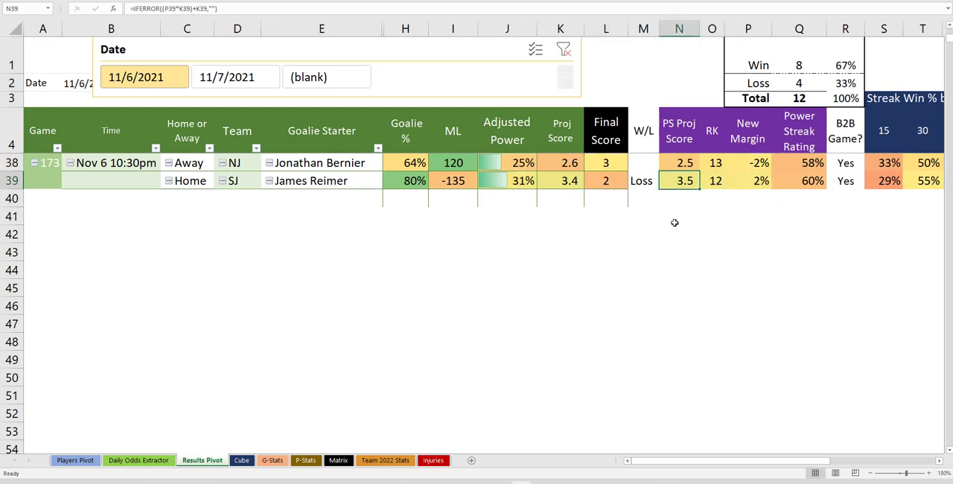
scroll(628, 283, "up", 3)
scroll(628, 283, "up", 3)
scroll(628, 283, "up", 5)
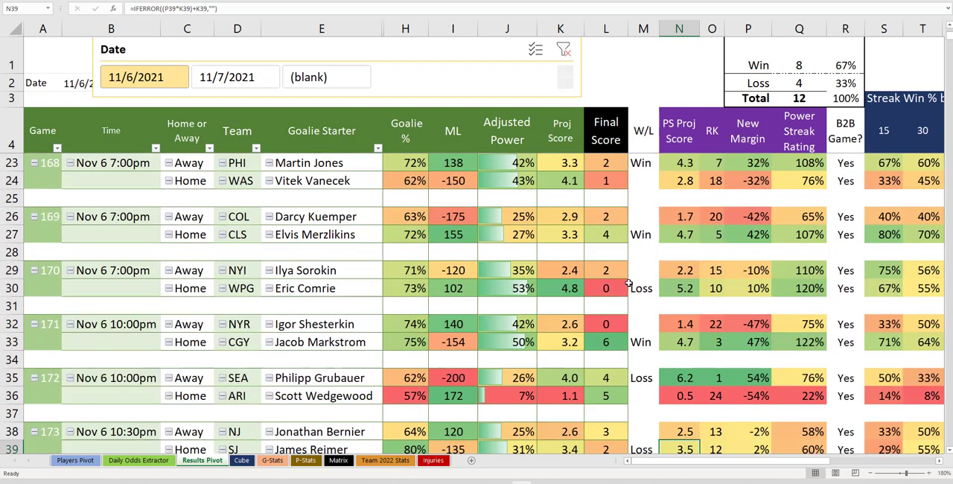
scroll(628, 283, "up", 5)
Step: Hide column K (Proj Score), leaving PS Proj Score beside Final Score
left_click(560, 29)
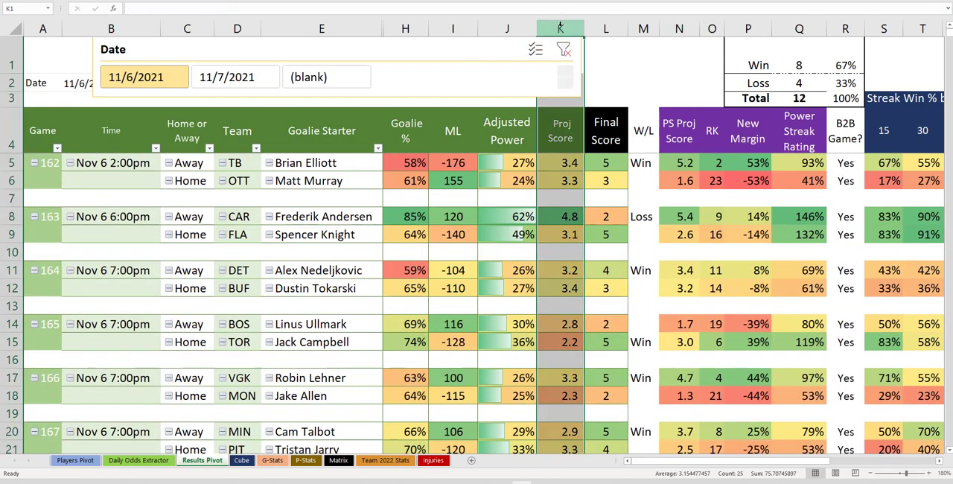
right_click(560, 28)
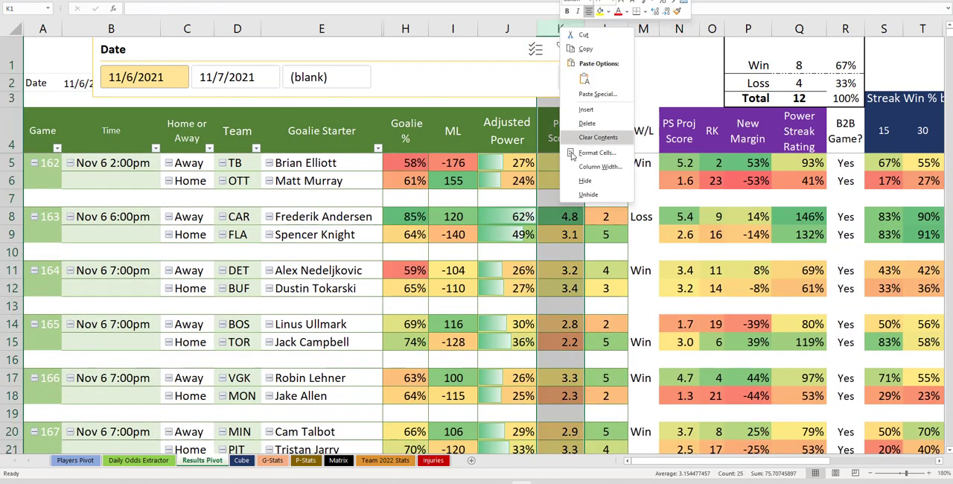
left_click(589, 178)
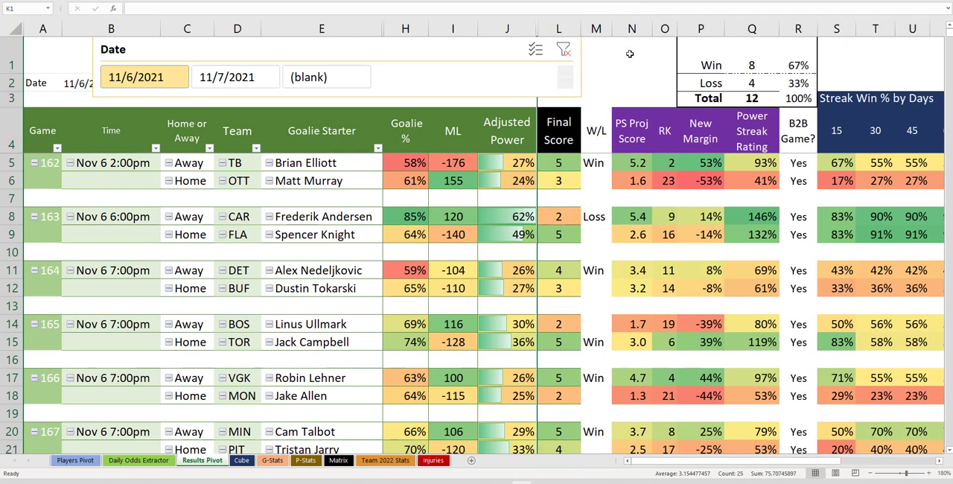
left_click(631, 28)
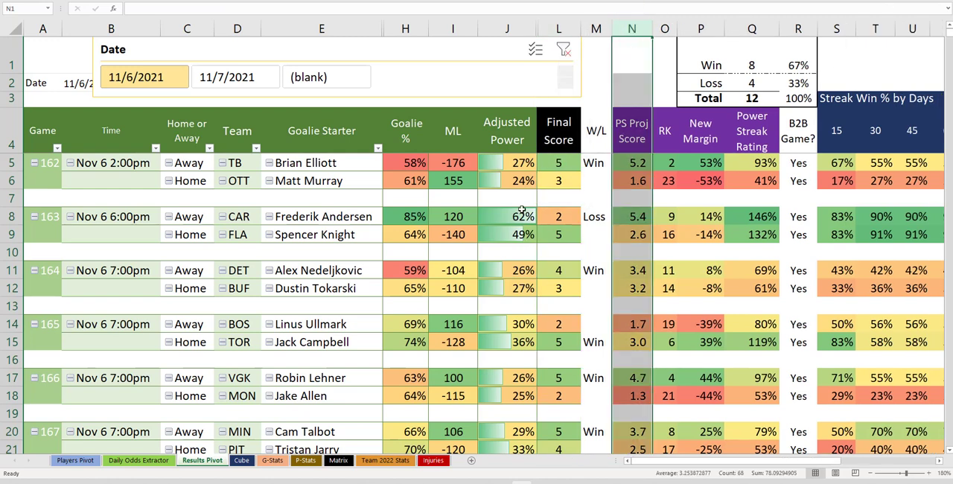
left_click(635, 162)
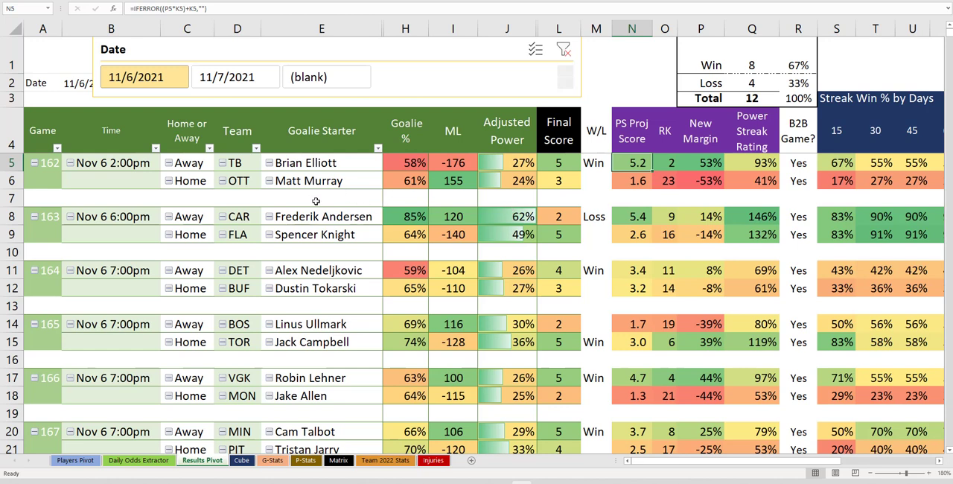
left_click(251, 219)
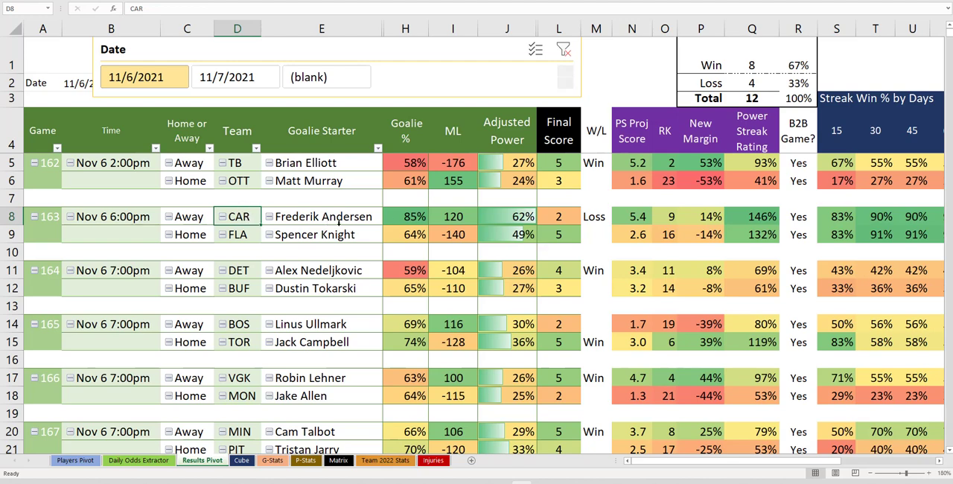
scroll(256, 207, "down", 1)
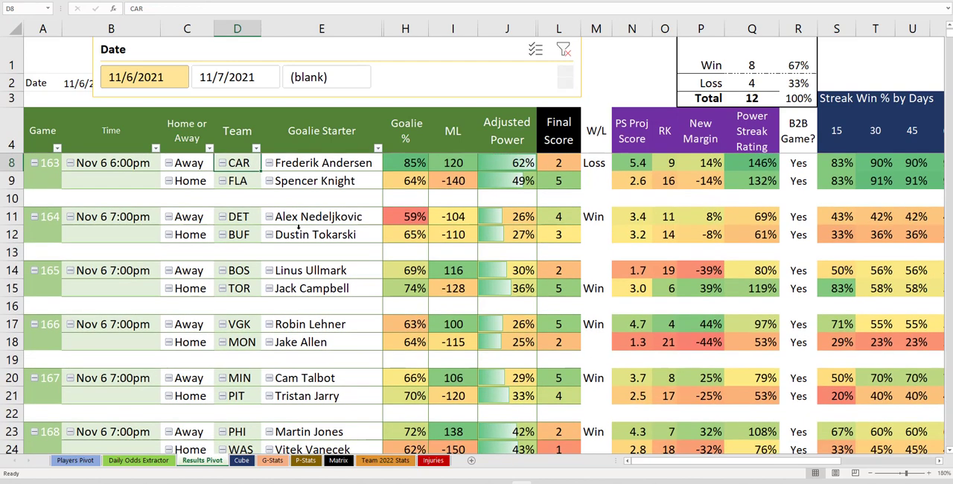
scroll(256, 206, "down", 1)
scroll(268, 212, "down", 1)
scroll(292, 222, "down", 1)
scroll(292, 222, "down", 1)
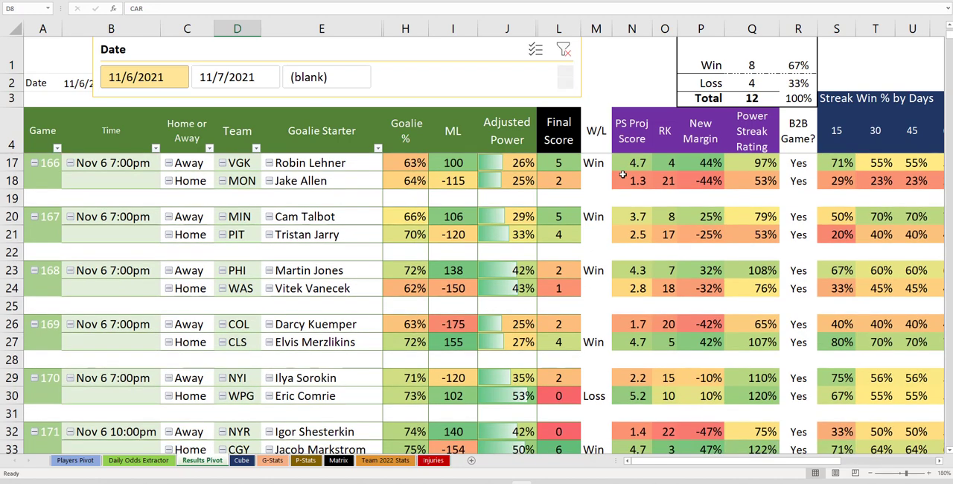
left_click(455, 162)
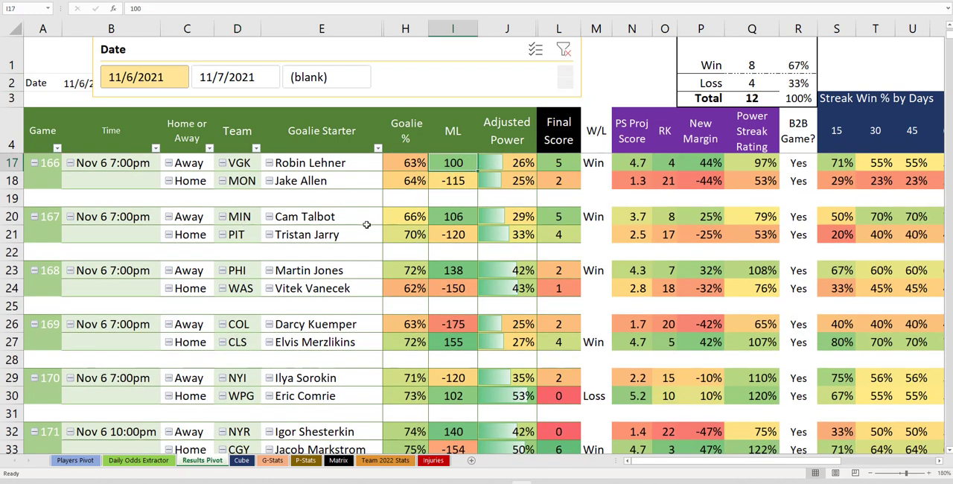
scroll(366, 225, "down", 1)
left_click(449, 163)
scroll(430, 243, "down", 1)
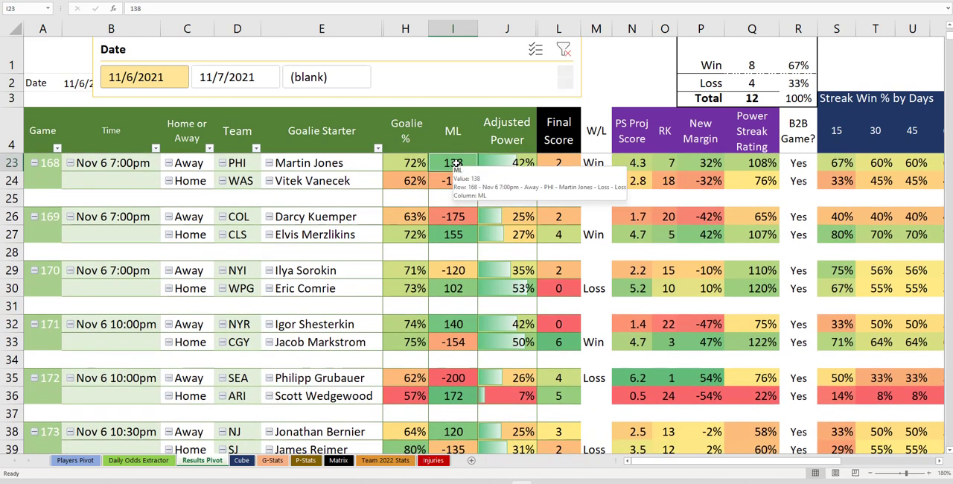
scroll(456, 208, "down", 3)
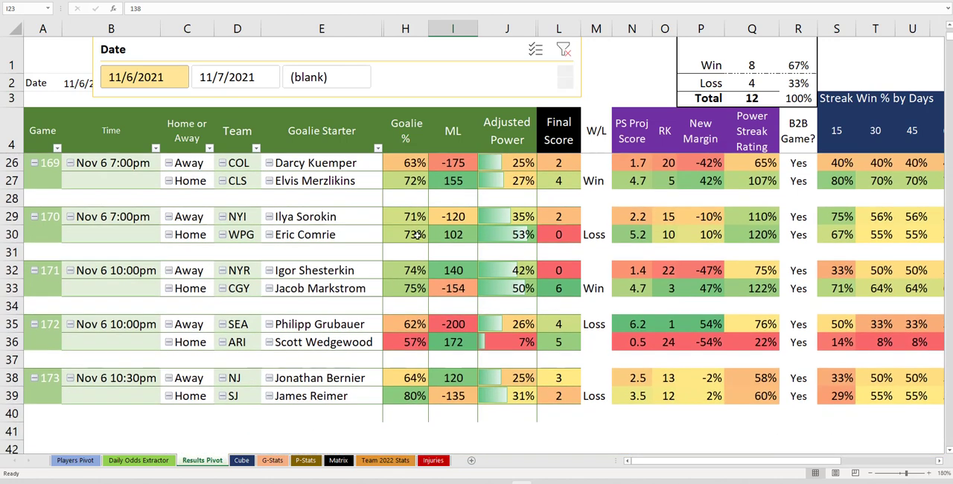
left_click(627, 180)
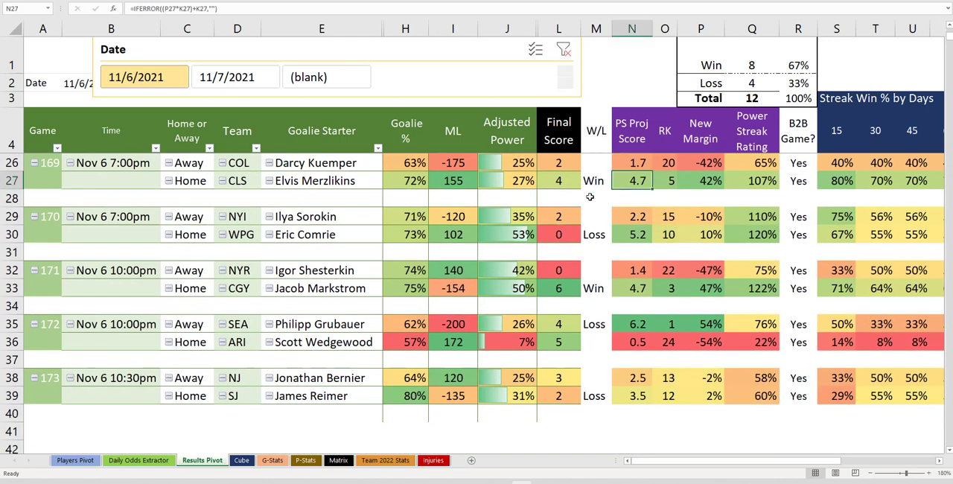
scroll(435, 214, "down", 3)
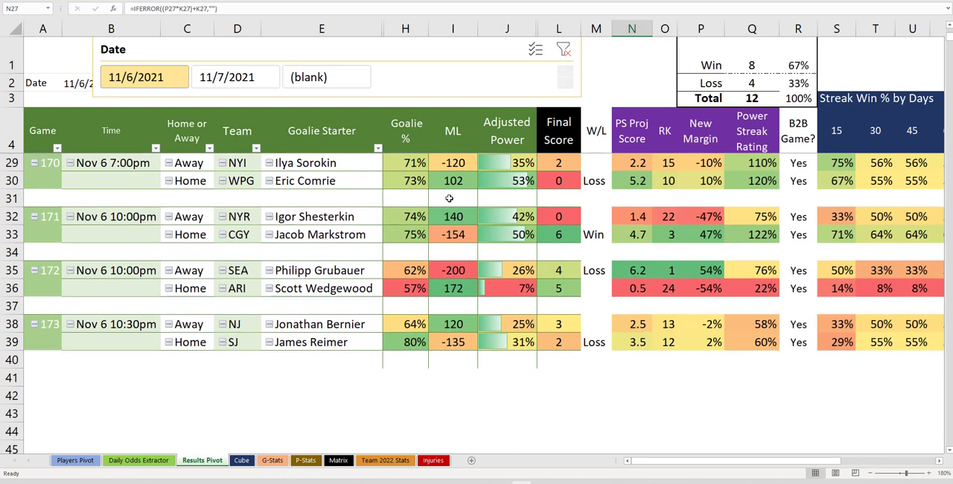
left_click(621, 181)
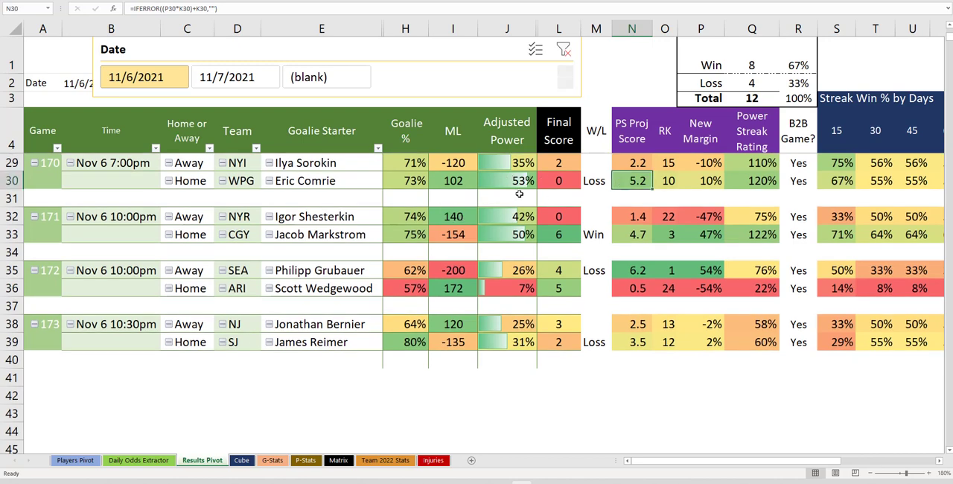
scroll(380, 224, "down", 1)
scroll(380, 224, "down", 1)
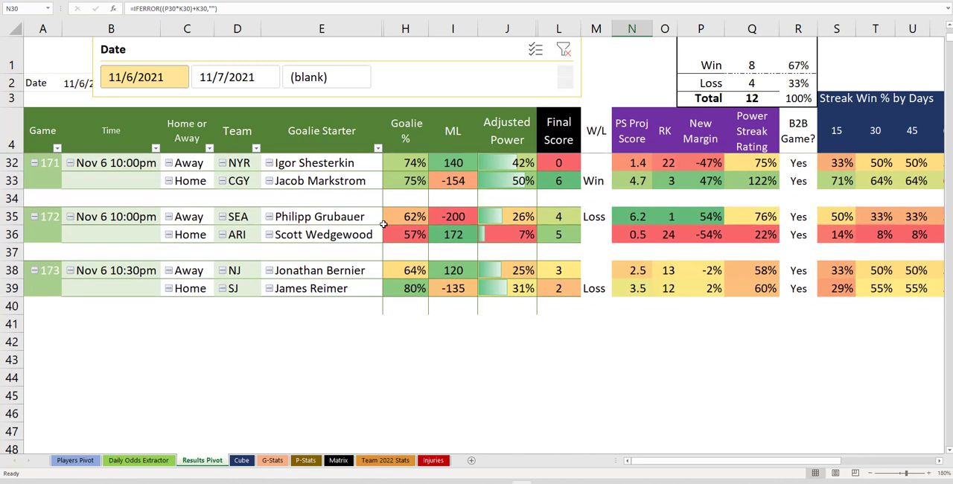
scroll(285, 234, "up", 5)
scroll(283, 231, "up", 2)
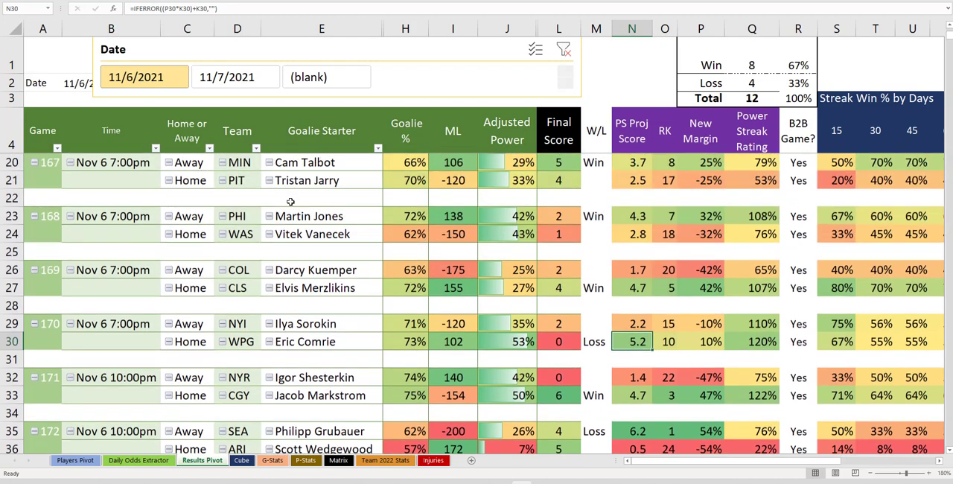
scroll(283, 231, "up", 2)
scroll(323, 215, "up", 1)
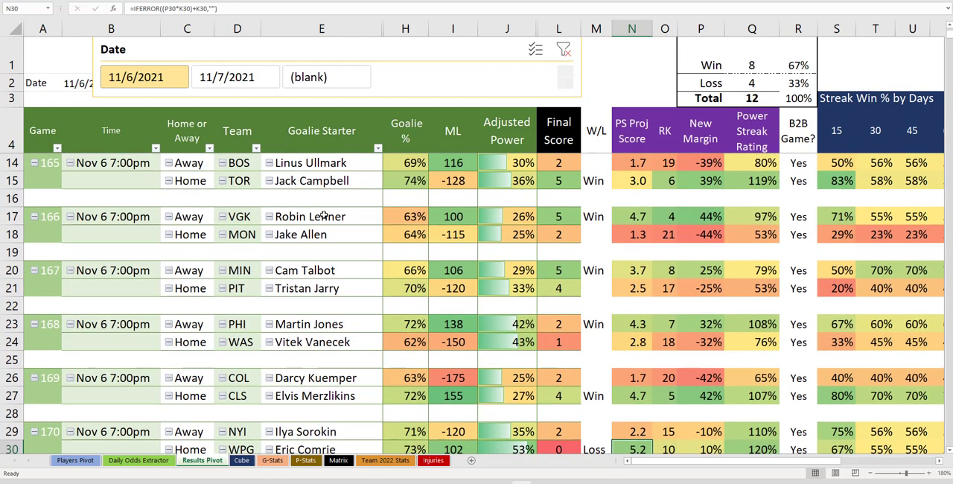
scroll(324, 215, "up", 1)
scroll(323, 216, "up", 1)
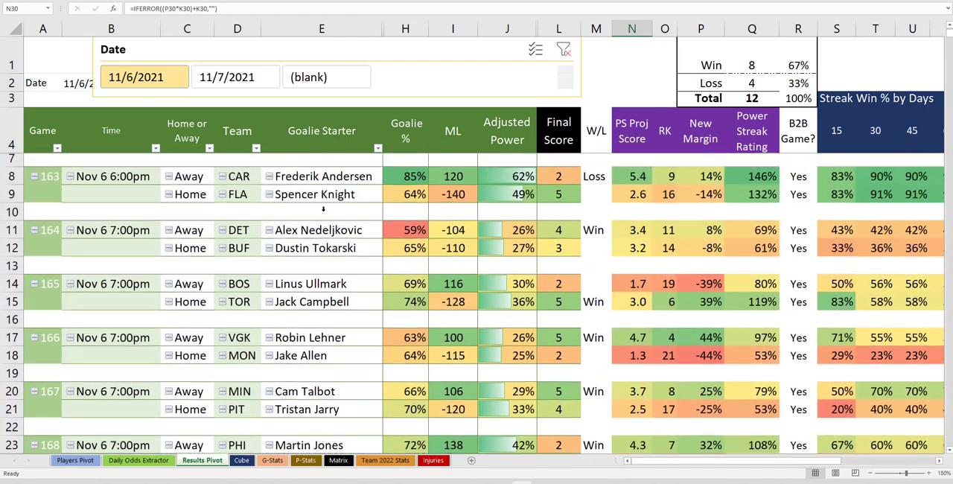
scroll(323, 215, "up", 1)
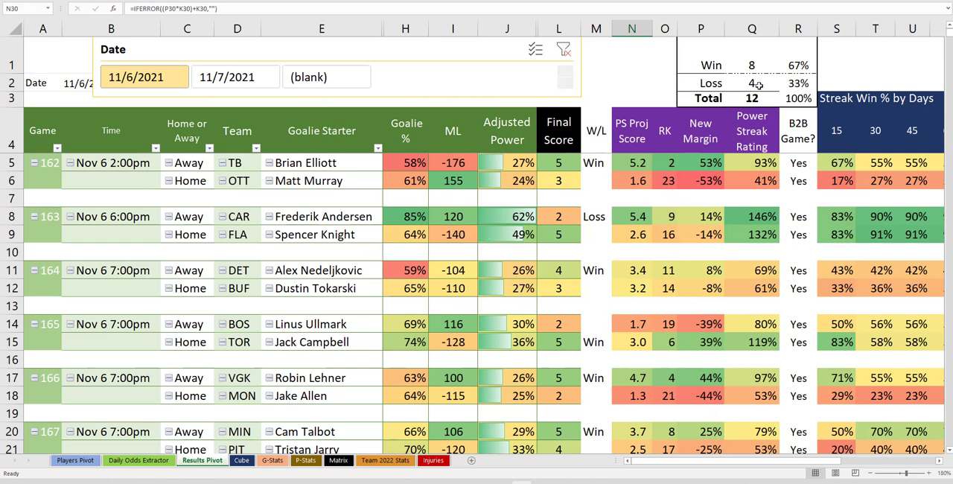
left_click_drag(760, 65, 760, 83)
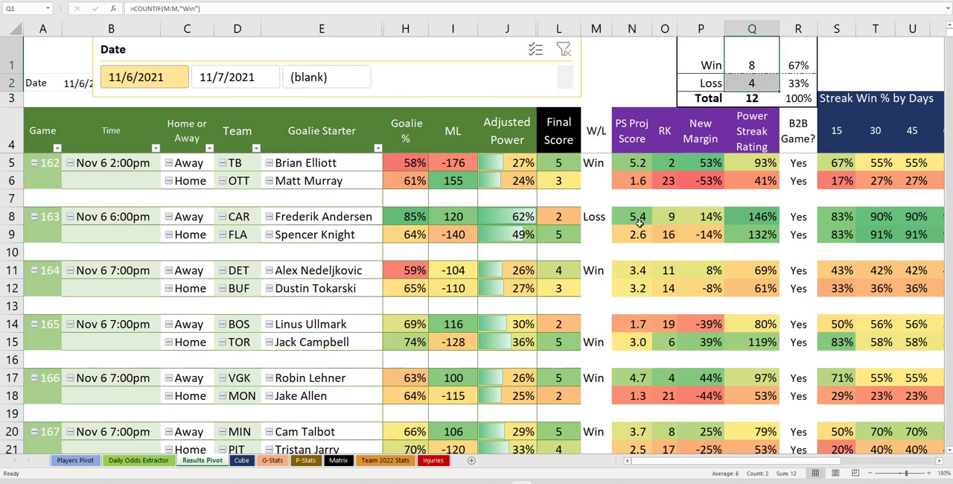
left_click(622, 91)
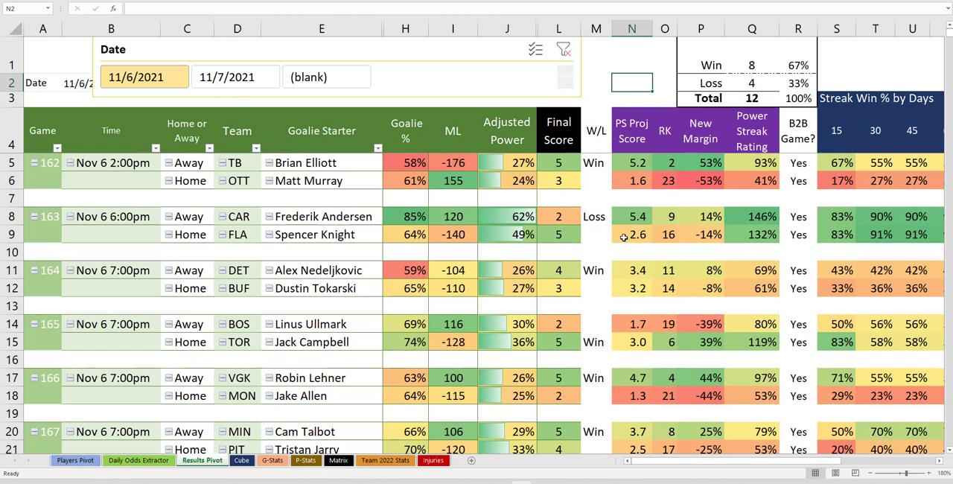
left_click(599, 217)
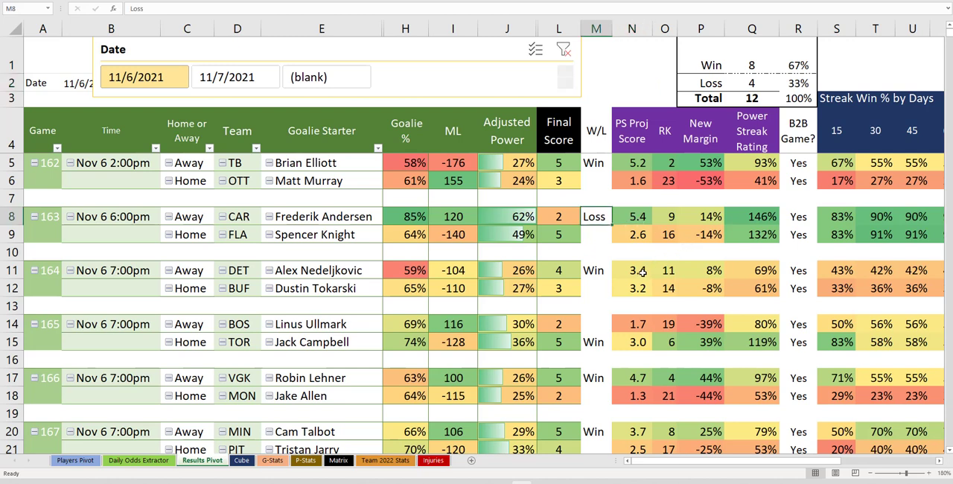
left_click_drag(452, 270, 453, 288)
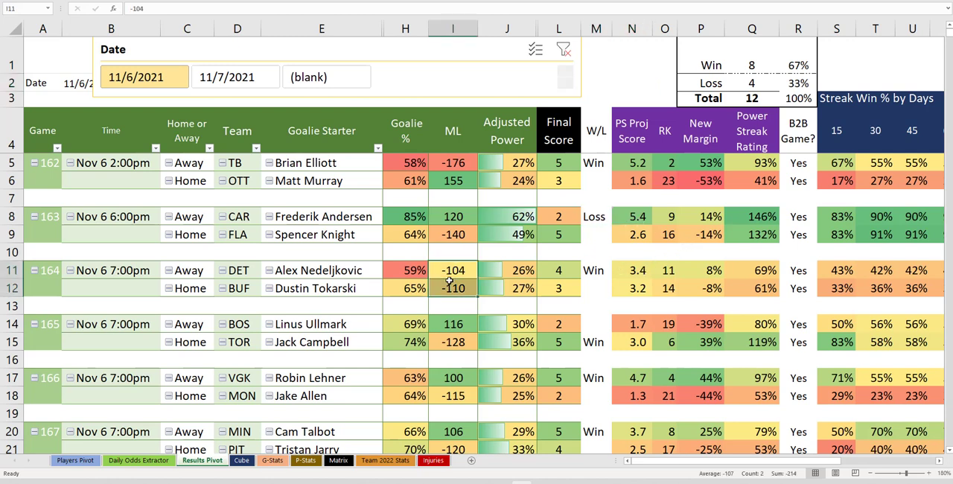
scroll(453, 288, "down", 1)
scroll(622, 285, "down", 2)
scroll(594, 206, "down", 1)
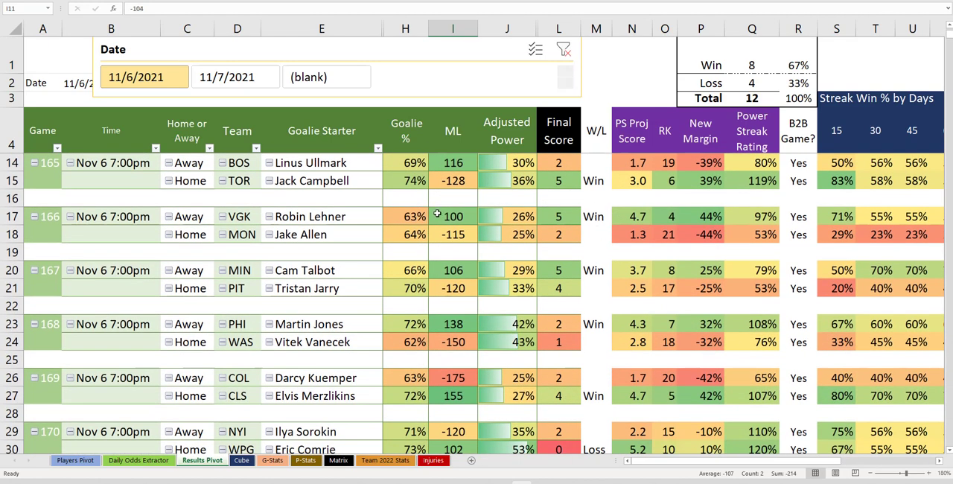
left_click(601, 220)
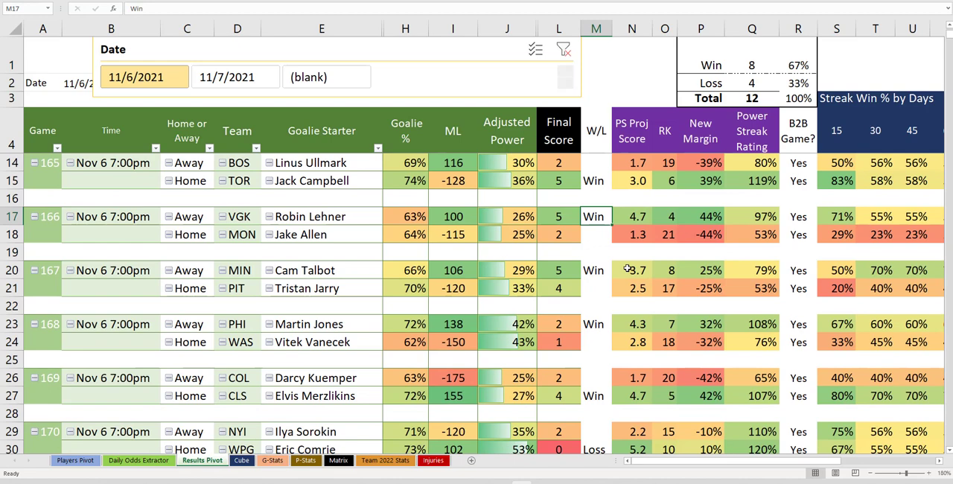
left_click(601, 270)
scroll(616, 276, "down", 1)
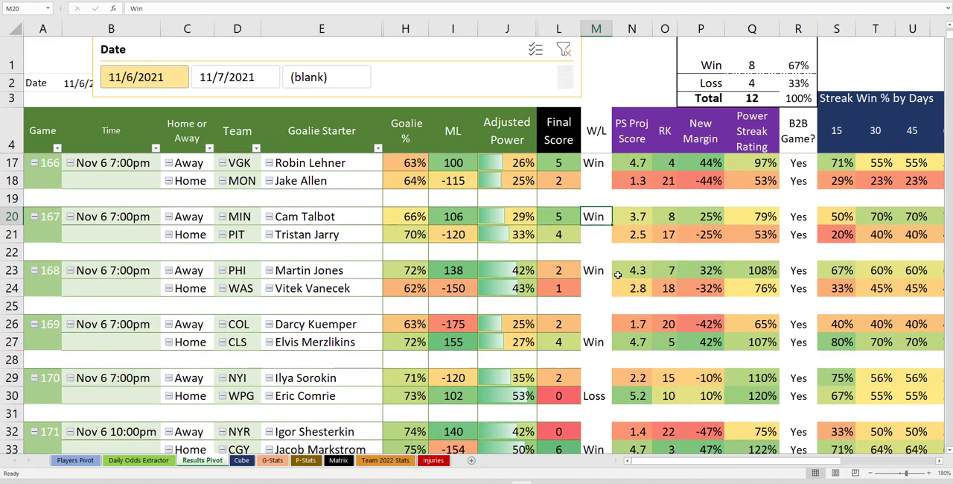
left_click(600, 270)
scroll(737, 276, "down", 1)
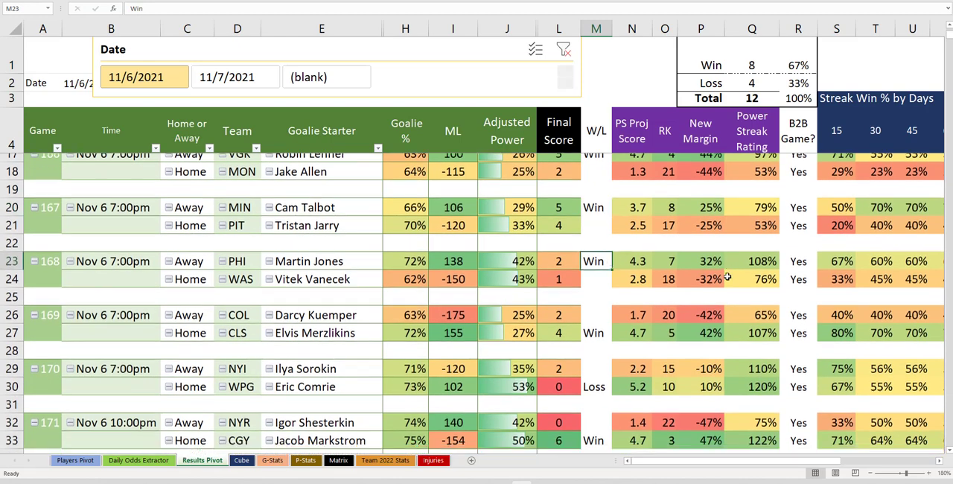
left_click(601, 290)
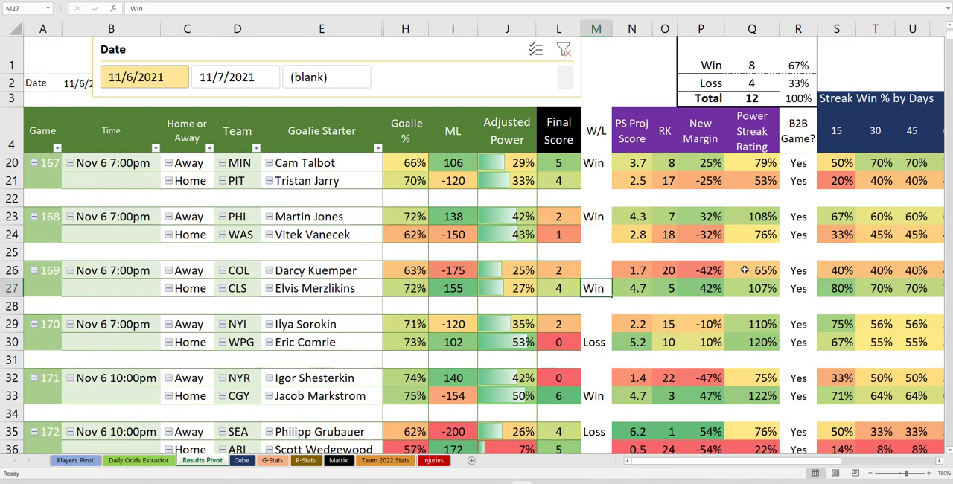
scroll(740, 269, "down", 1)
scroll(739, 269, "down", 1)
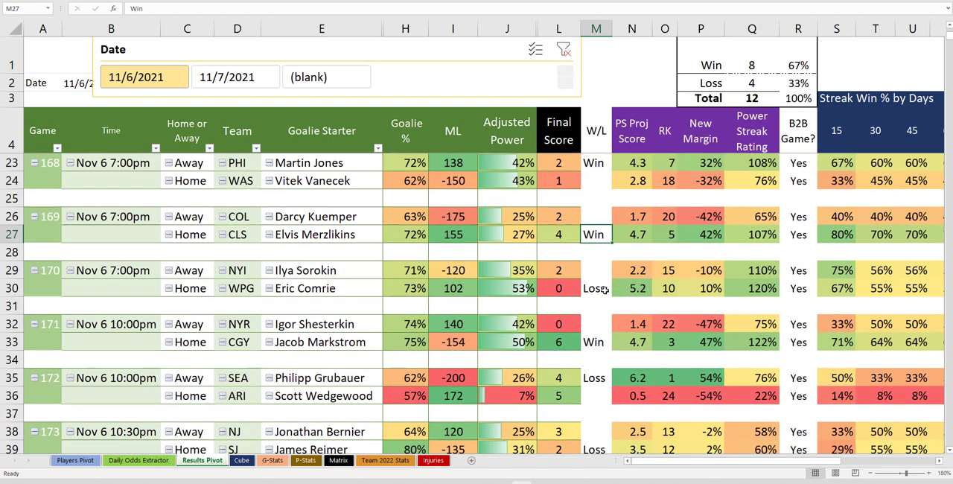
scroll(606, 289, "down", 1)
scroll(593, 289, "down", 1)
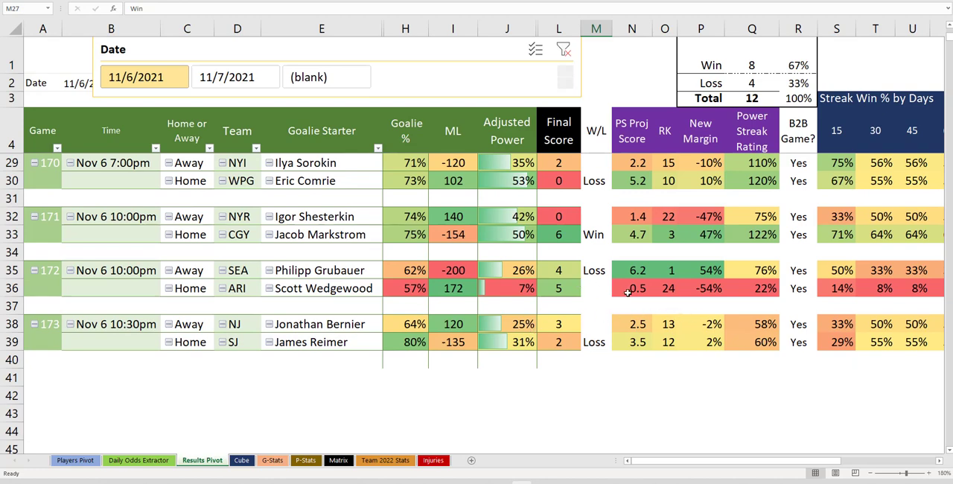
scroll(595, 289, "up", 3)
scroll(611, 291, "up", 3)
scroll(628, 292, "up", 2)
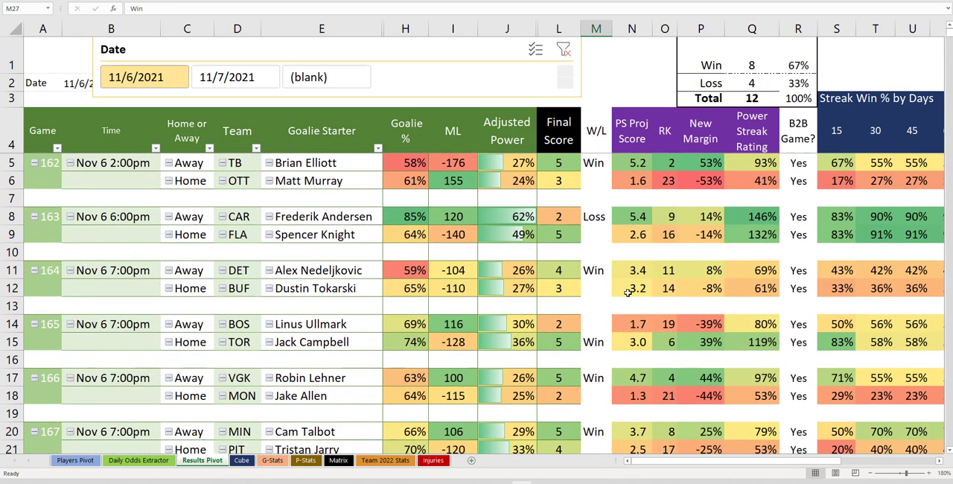